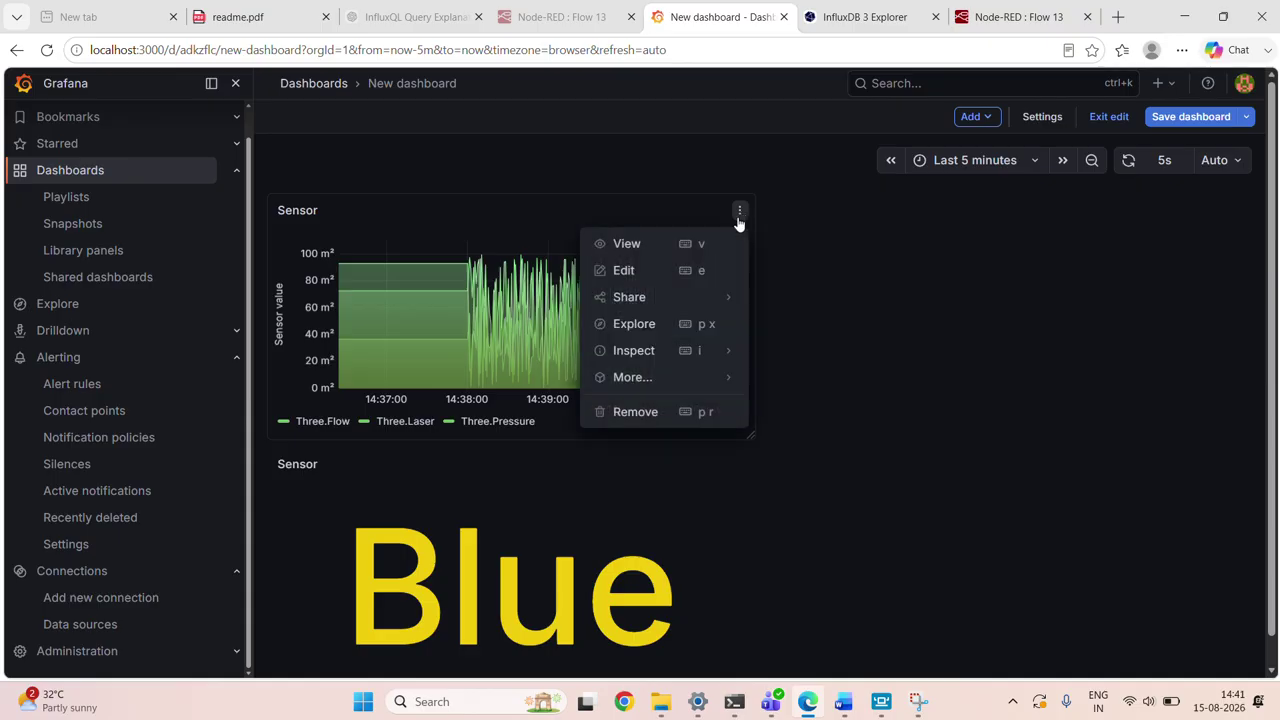
Open the second Sensor time series panel for editing and change its visualization to Gauge
mouse_move(668, 384)
click(804, 381)
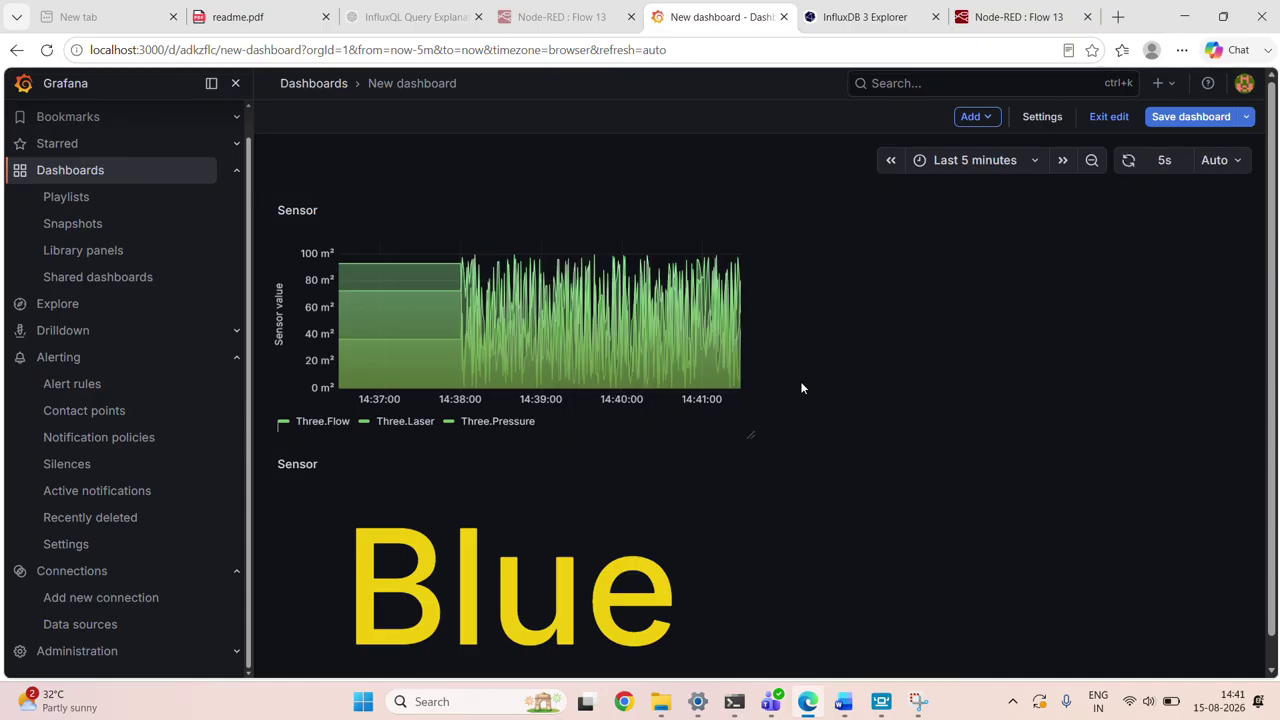
scroll(615, 481, down, 1)
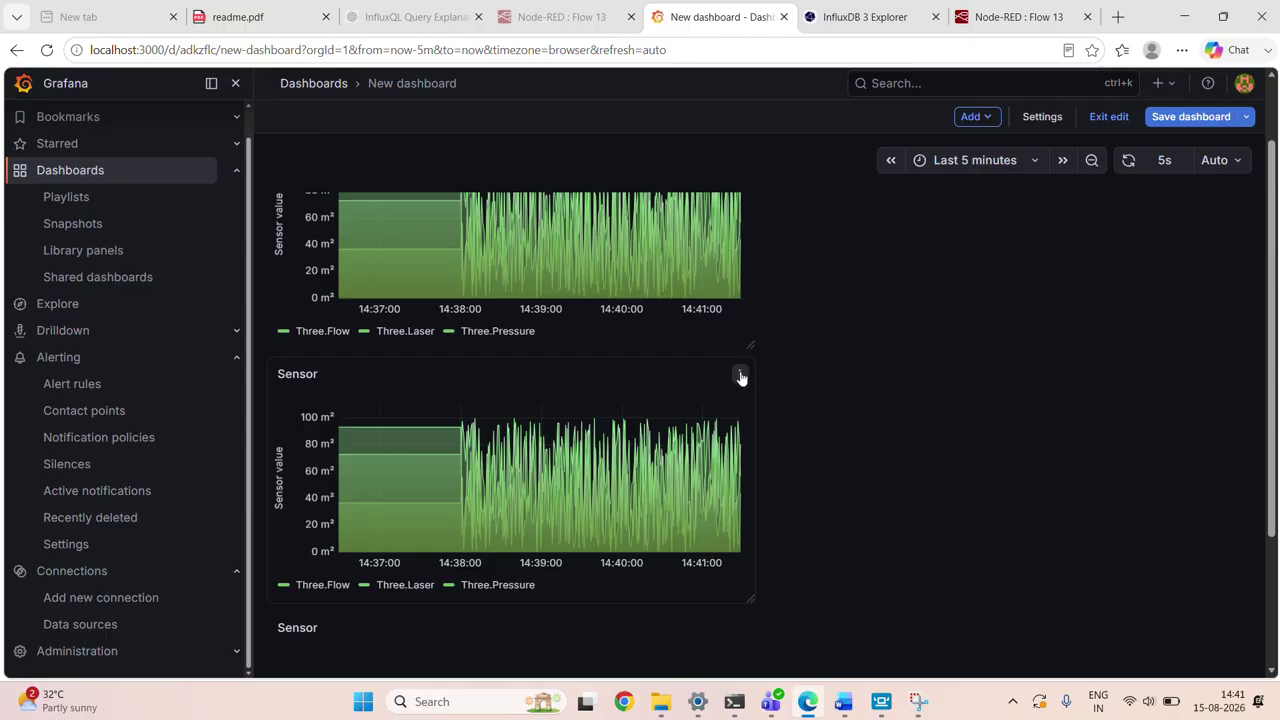
click(738, 376)
click(631, 434)
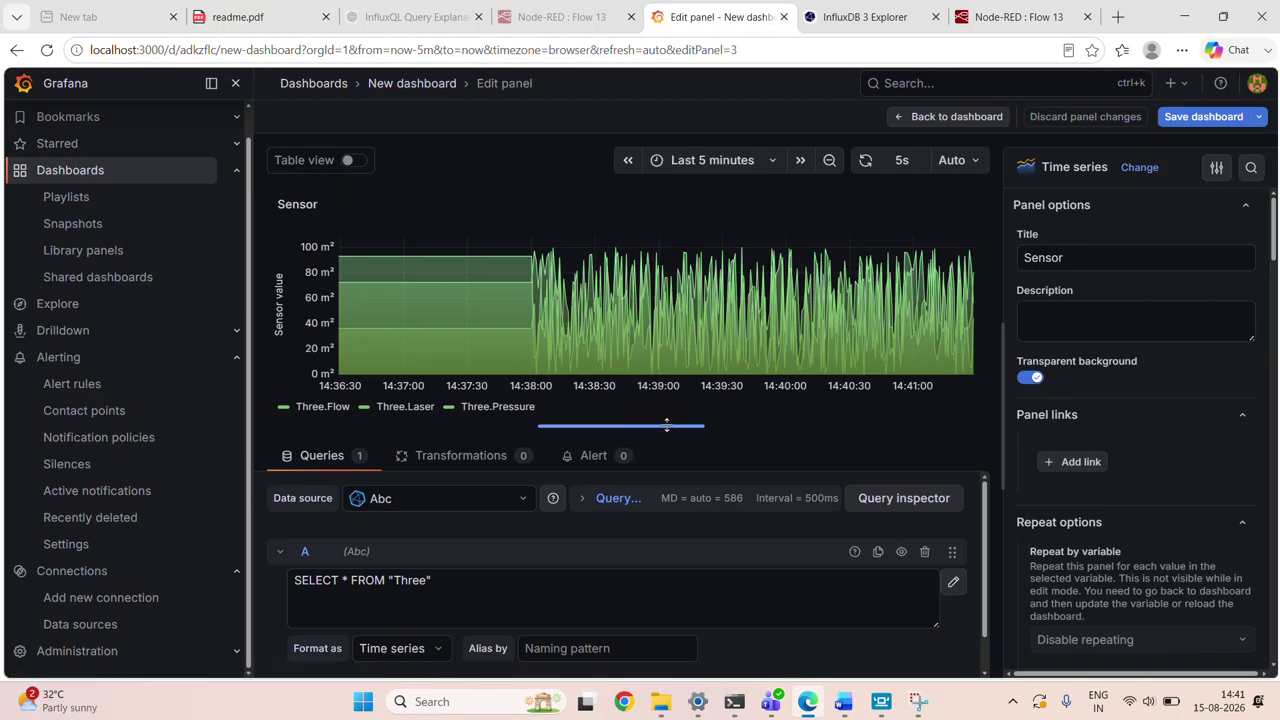
click(1130, 170)
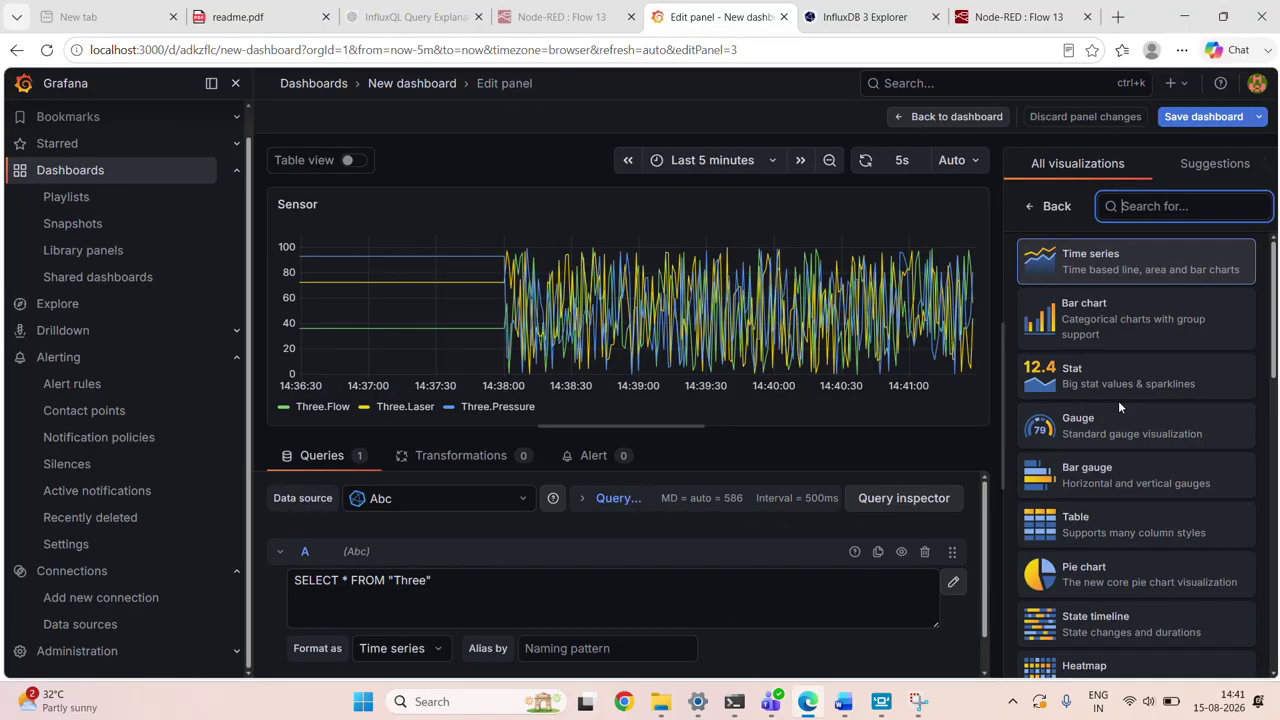
click(1090, 428)
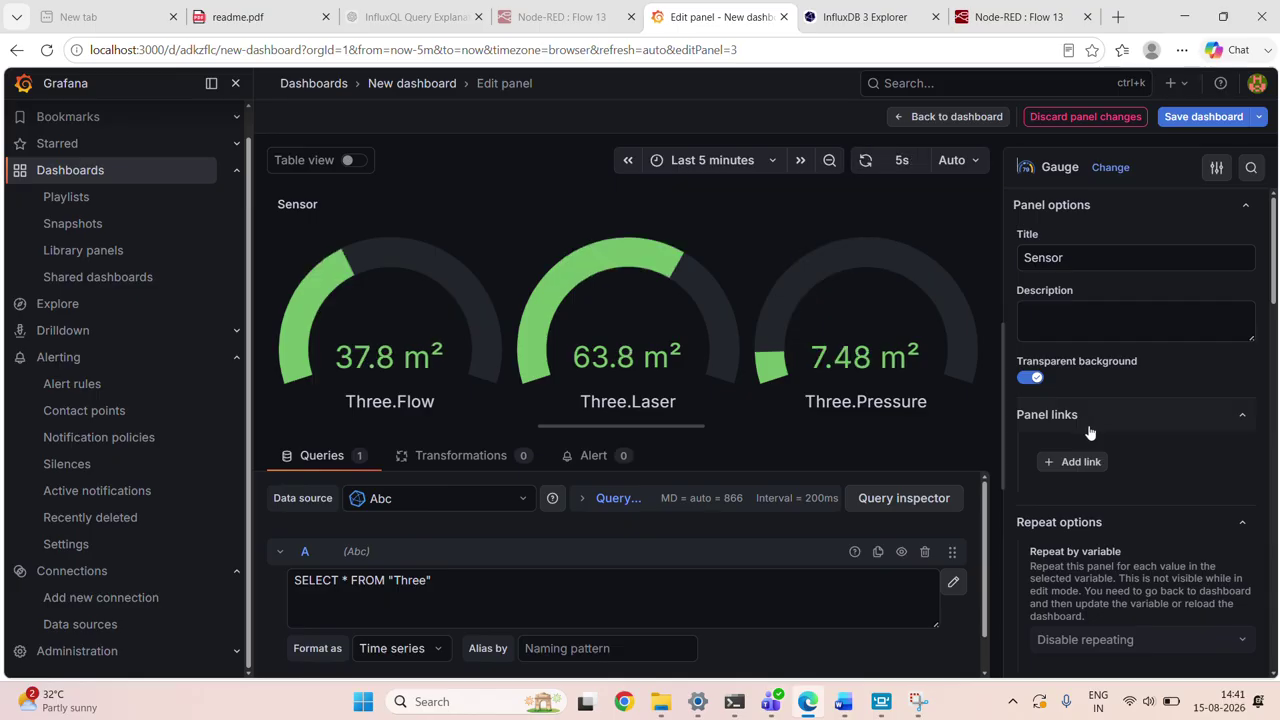
Try showing all values in the gauge panel and switch the value display back to Calculate
scroll(1090, 432, down, 1)
scroll(1090, 432, up, 1)
scroll(1090, 432, down, 5)
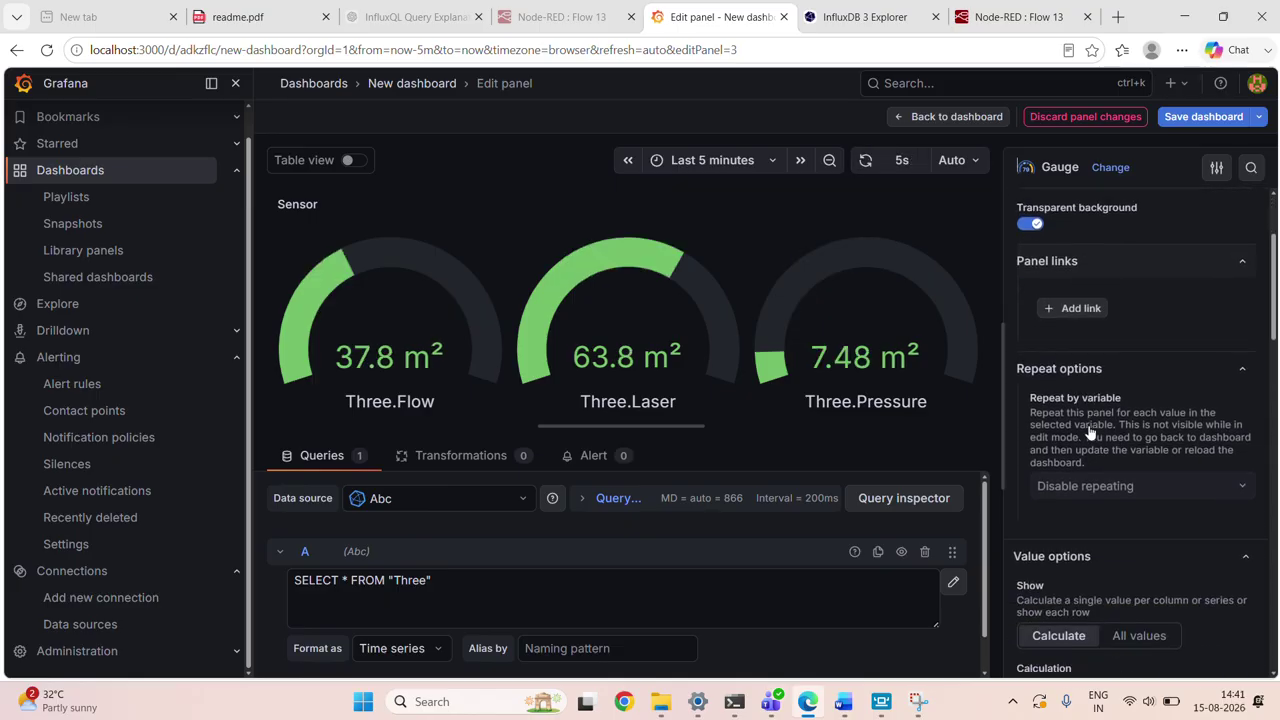
scroll(1090, 432, up, 2)
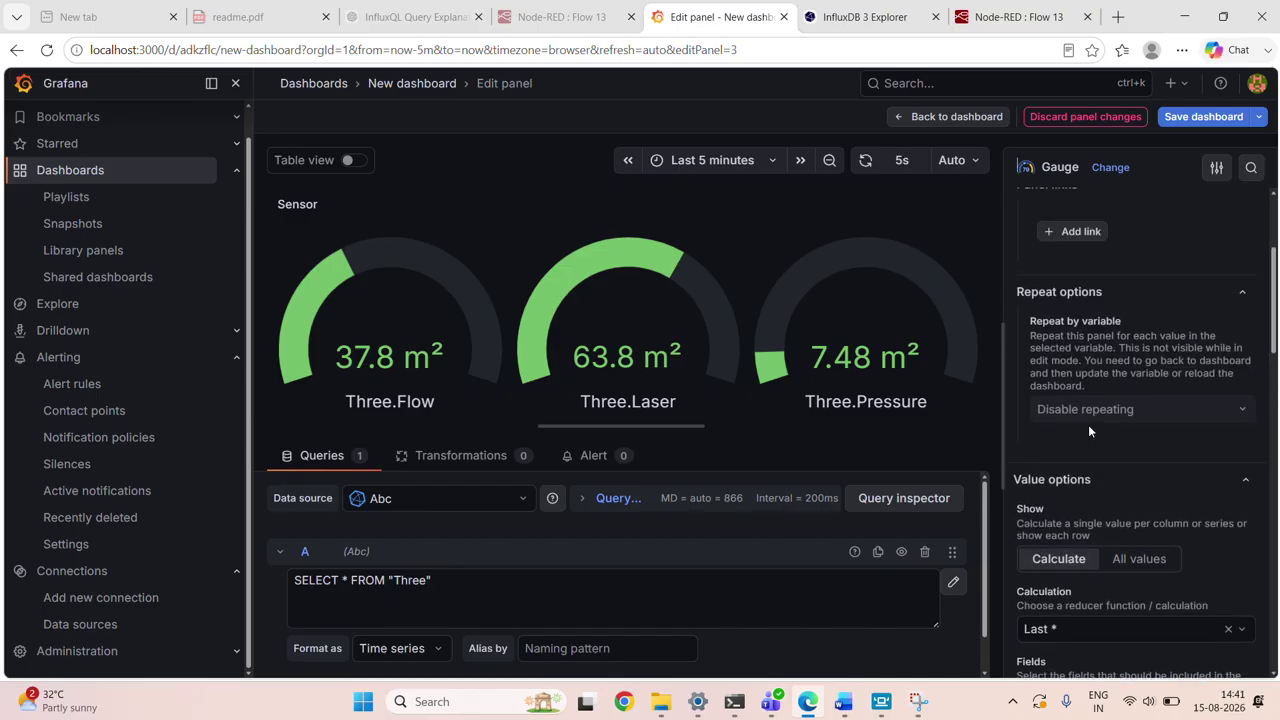
scroll(1090, 432, down, 1)
scroll(1090, 432, down, 3)
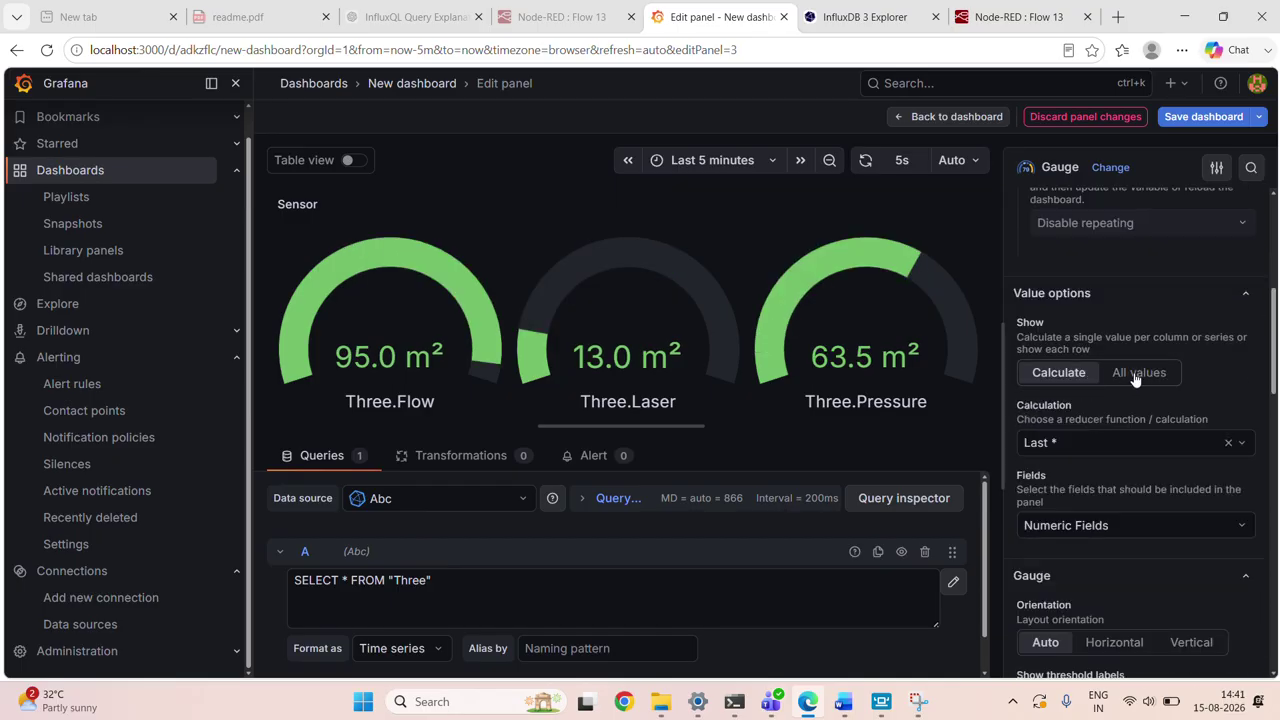
click(1135, 375)
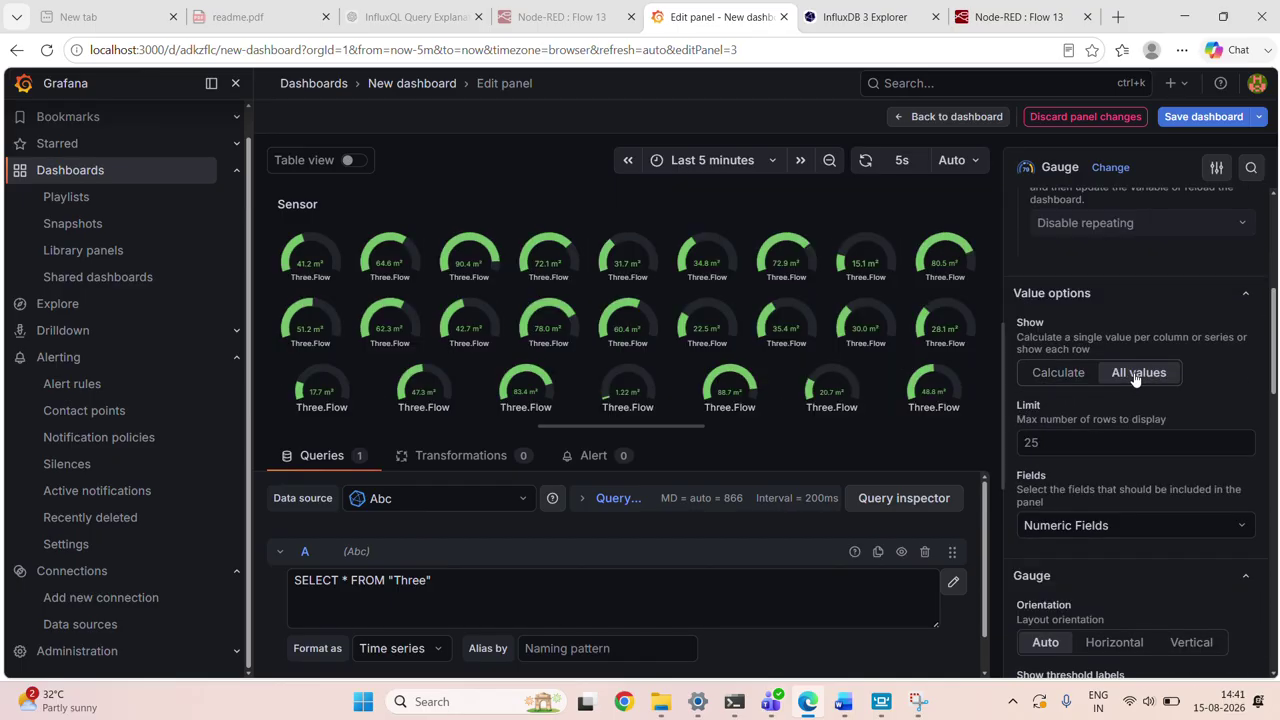
click(1060, 373)
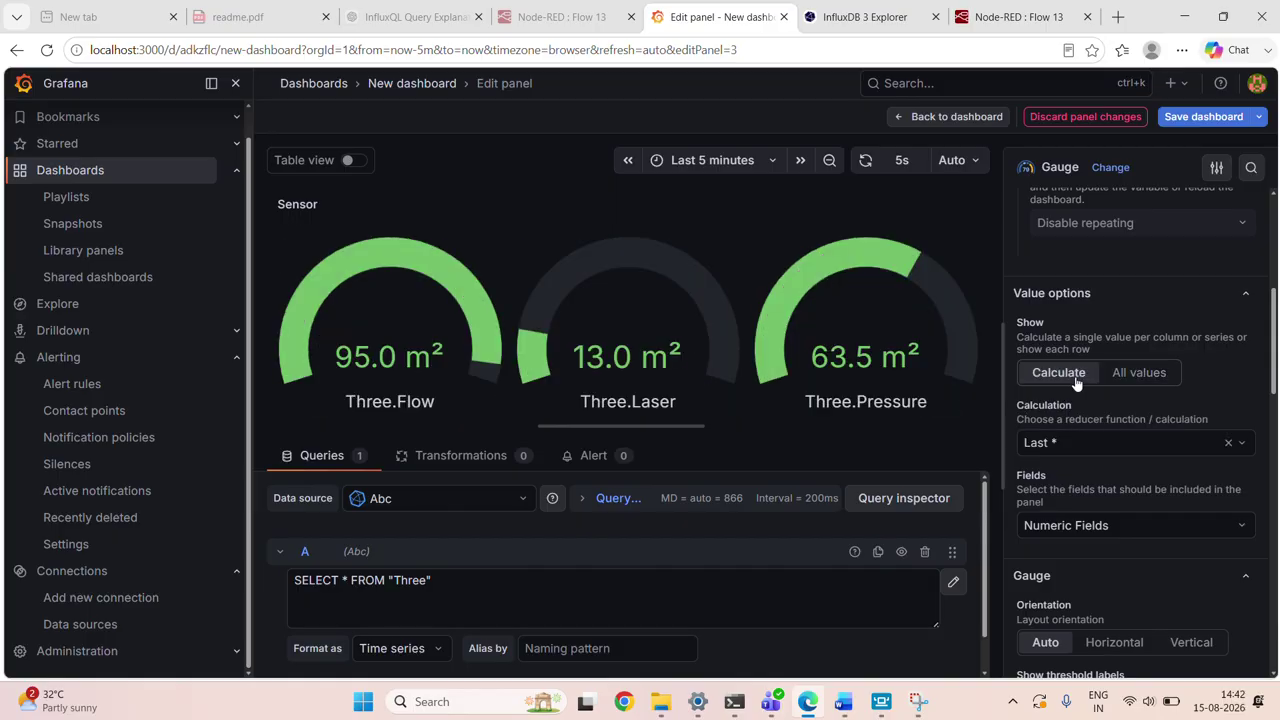
click(1168, 373)
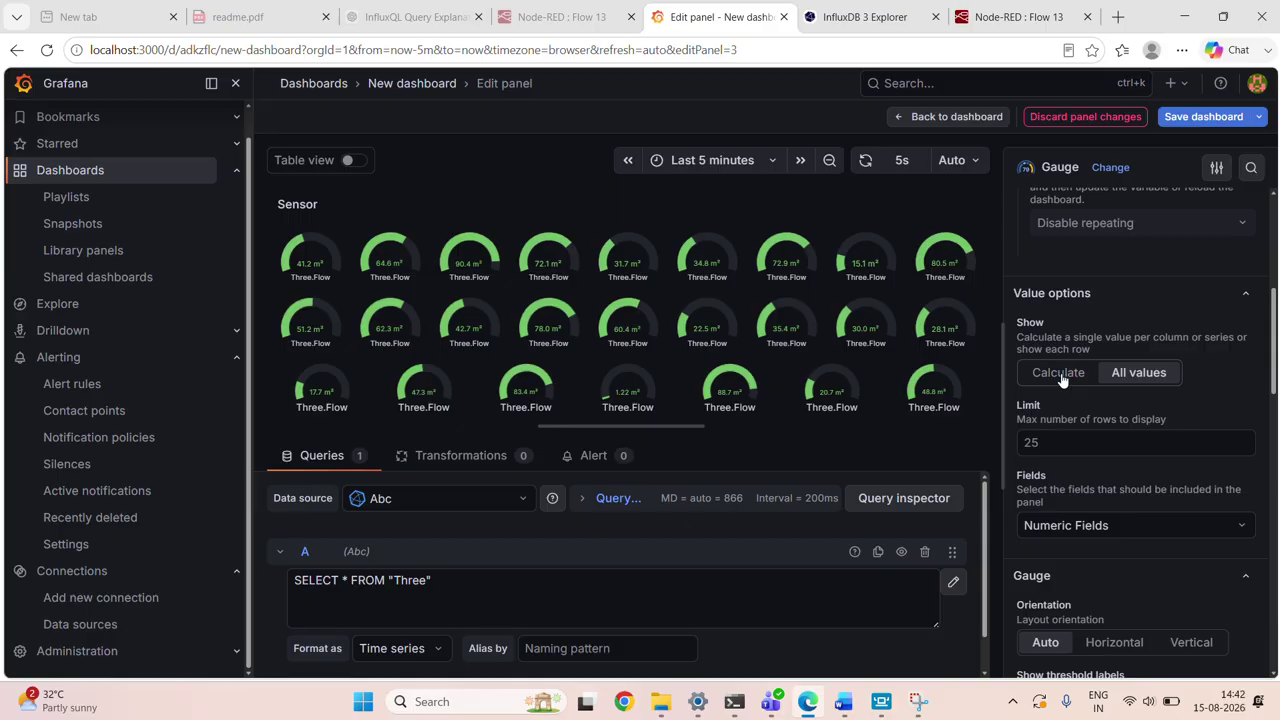
click(1030, 376)
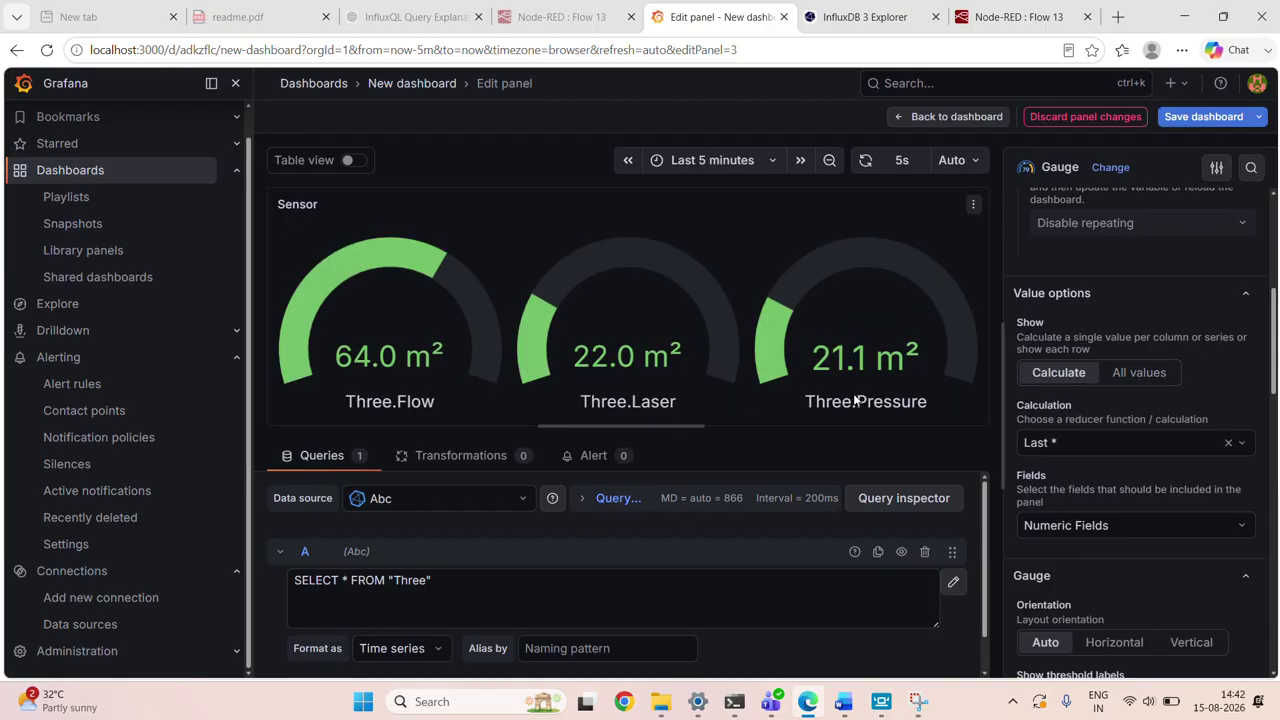
Check the reducer functions available for the gauge's value calculation
scroll(1100, 410, down, 1)
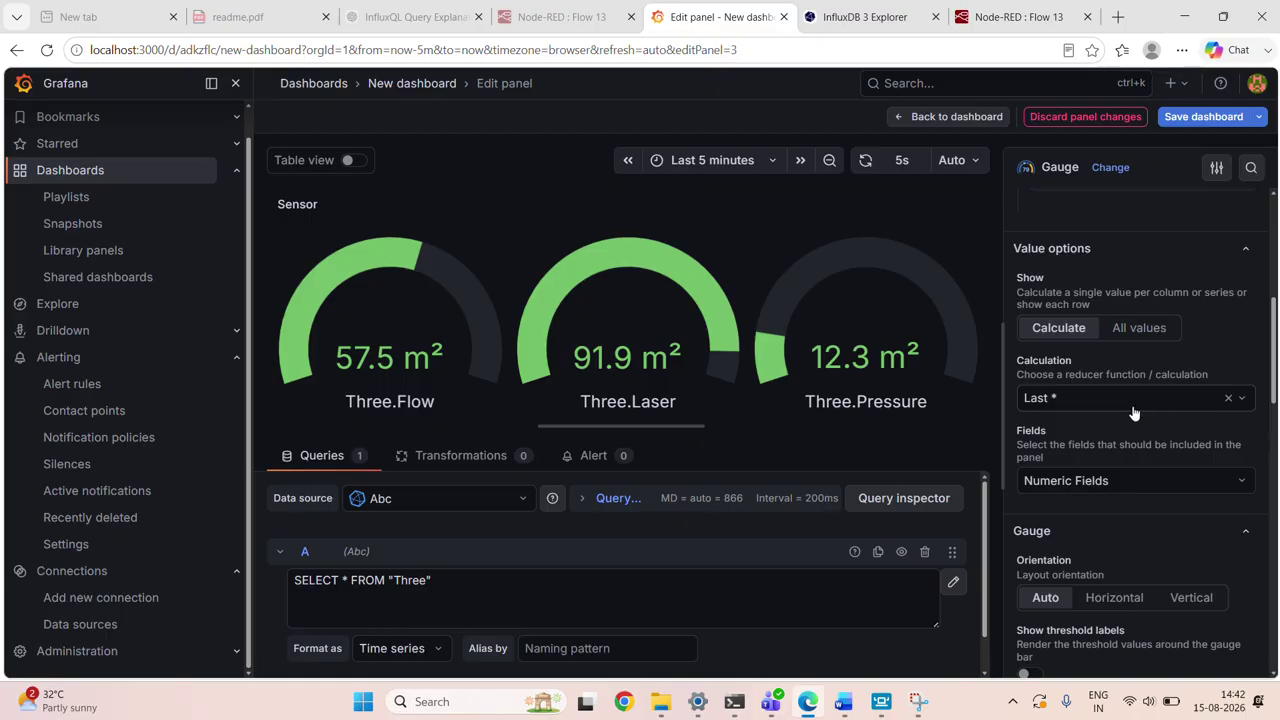
click(1243, 399)
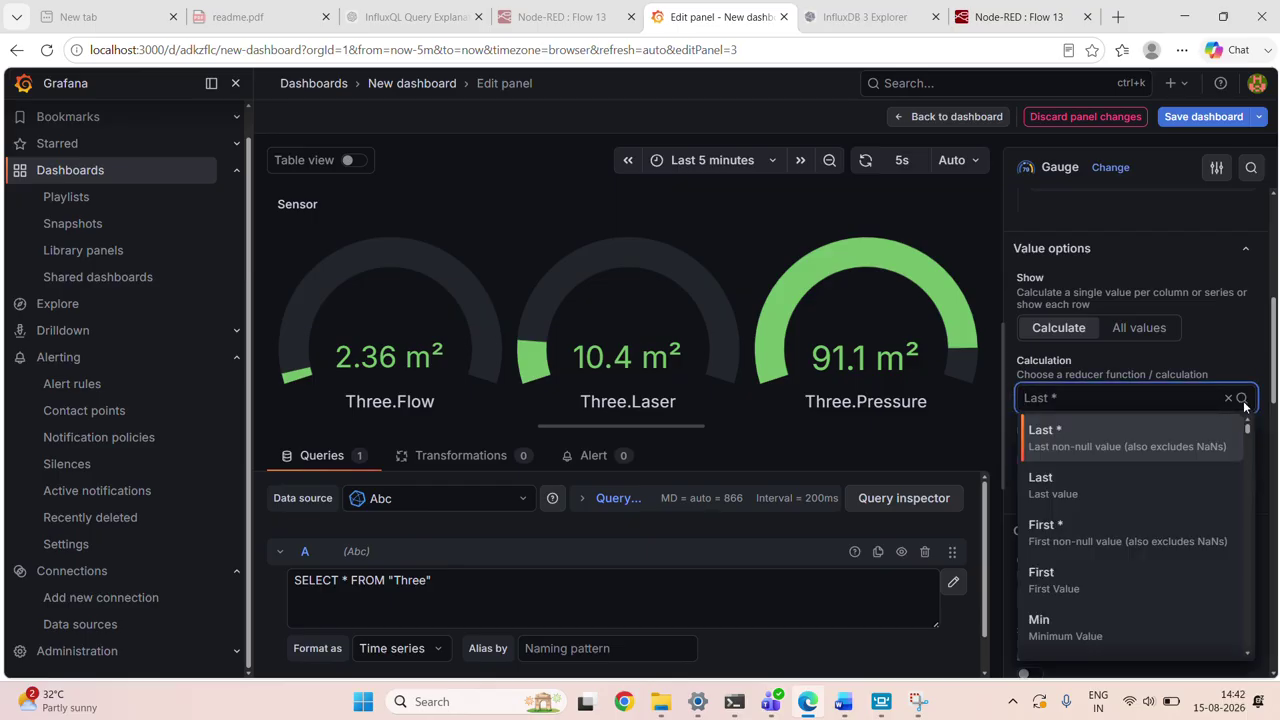
click(1244, 401)
Try limiting the gauge's fields to All Fields and Three.Flow, and restore Numeric Fields
scroll(1183, 403, down, 1)
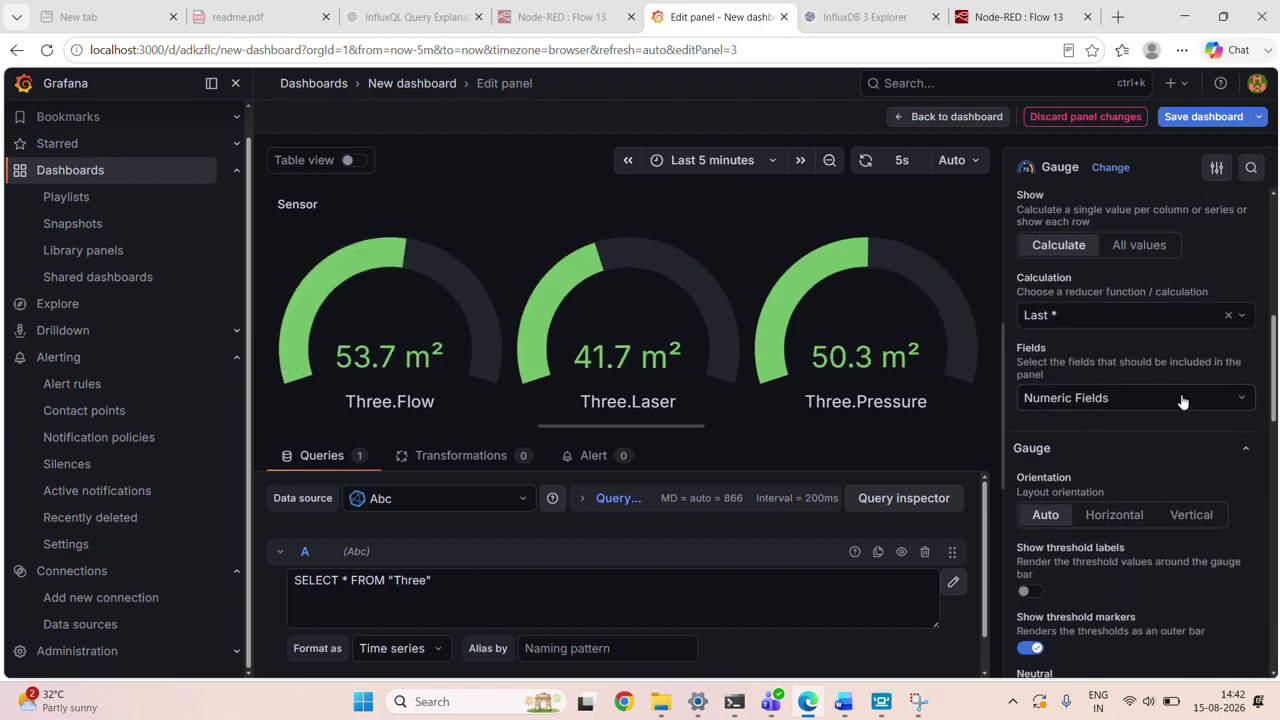
click(1078, 399)
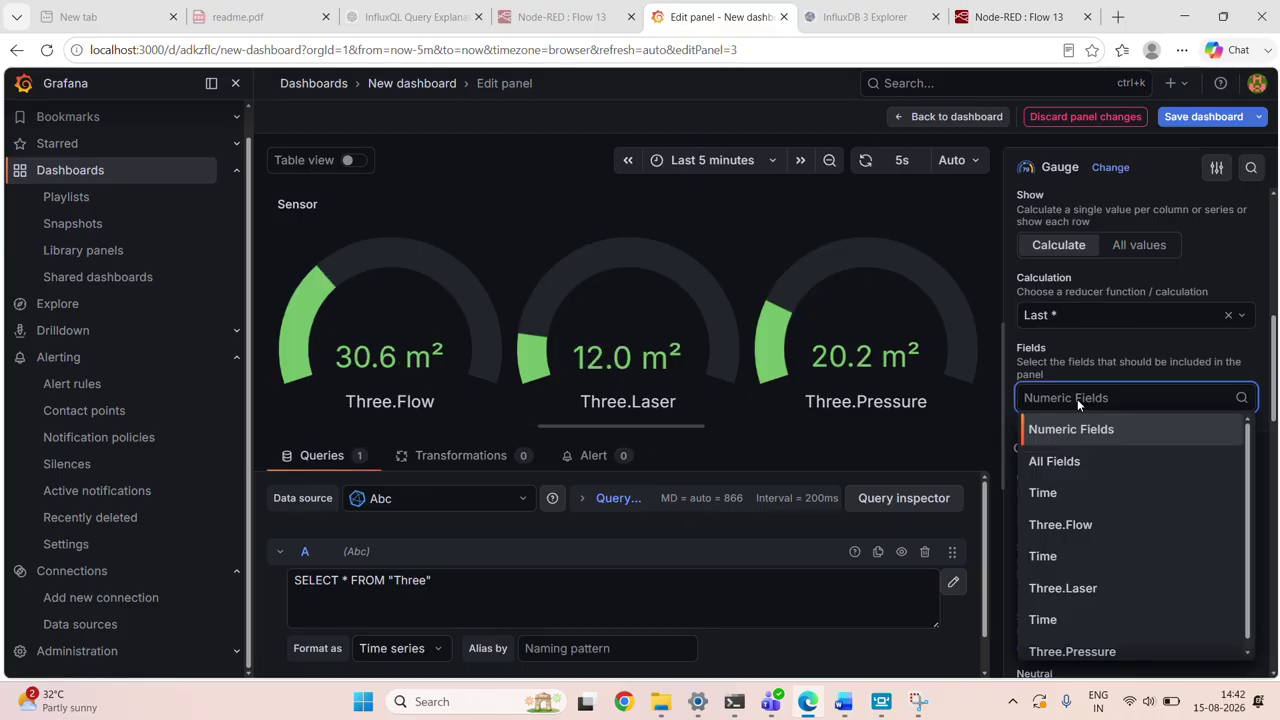
click(1090, 466)
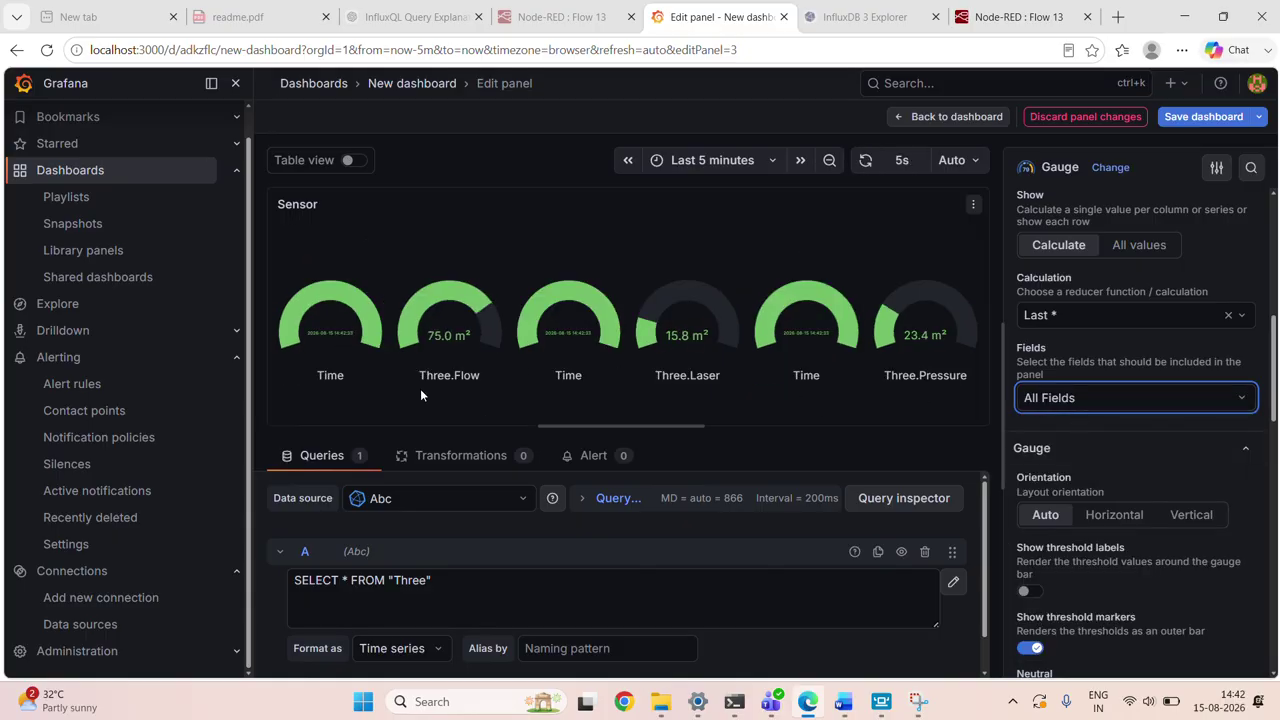
click(1076, 398)
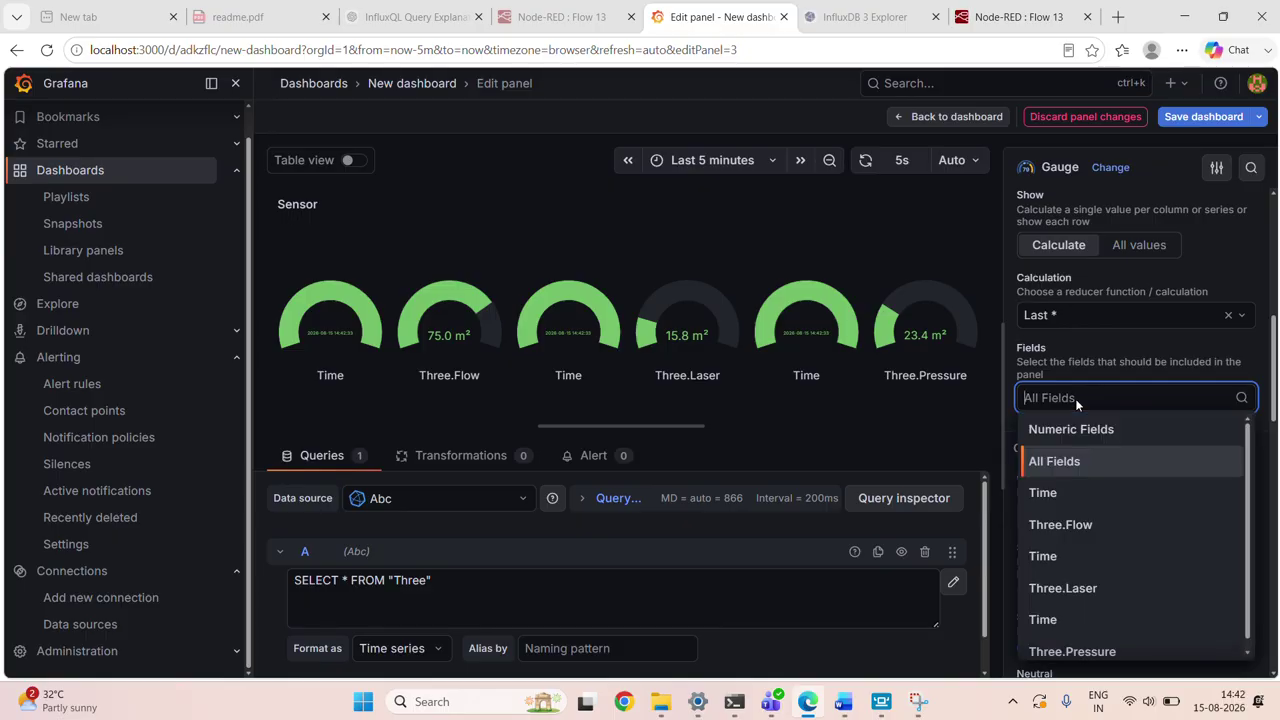
click(1071, 526)
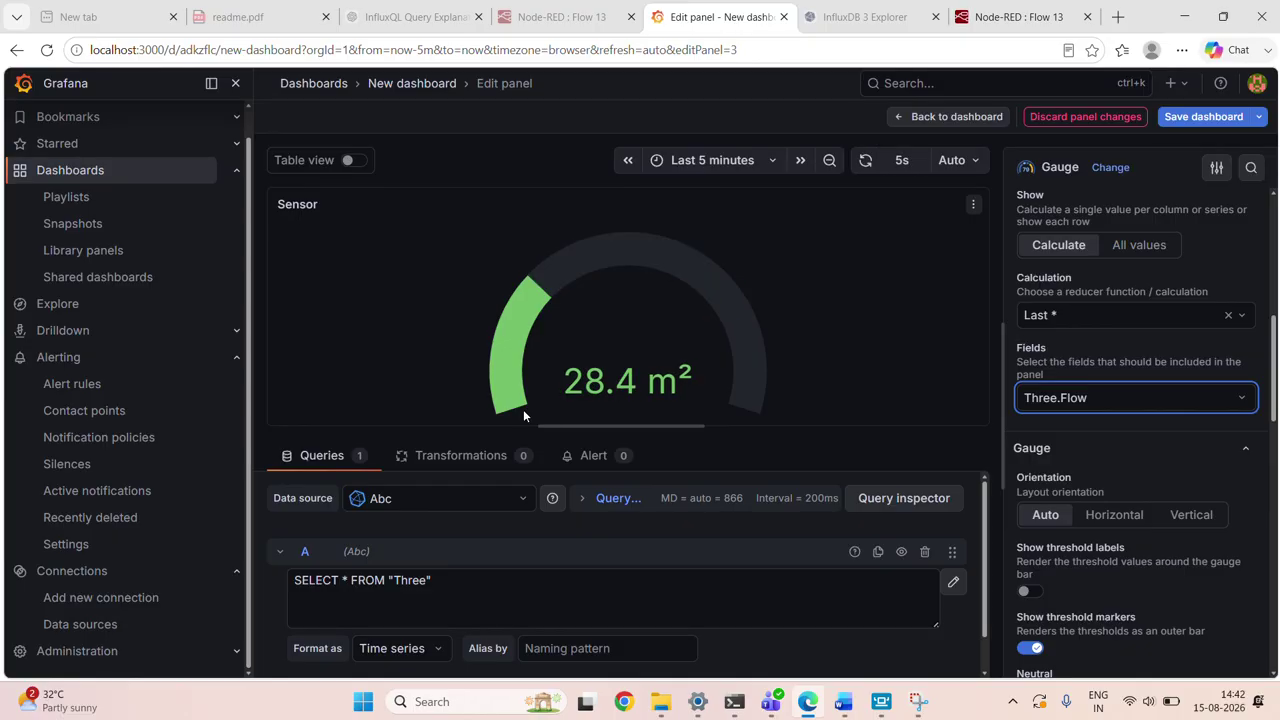
click(1110, 400)
click(1098, 429)
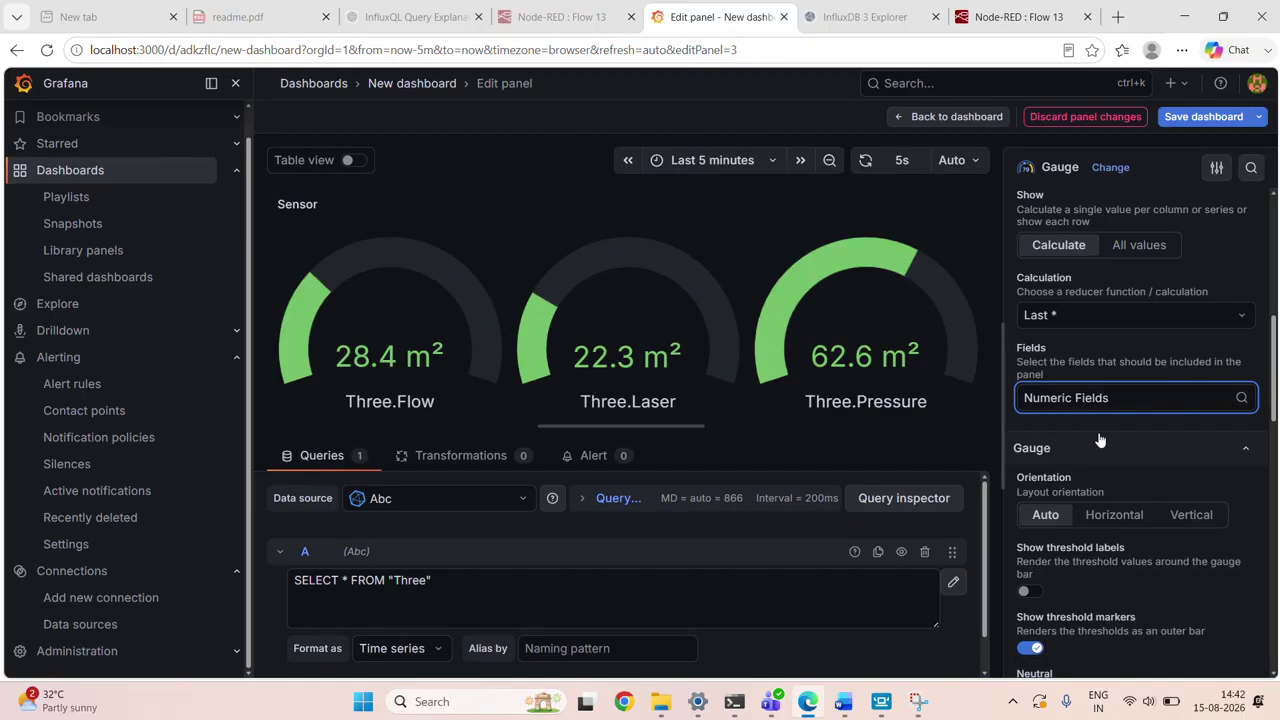
Try the Horizontal and Vertical gauge orientations and return the layout to Auto
scroll(1134, 529, down, 1)
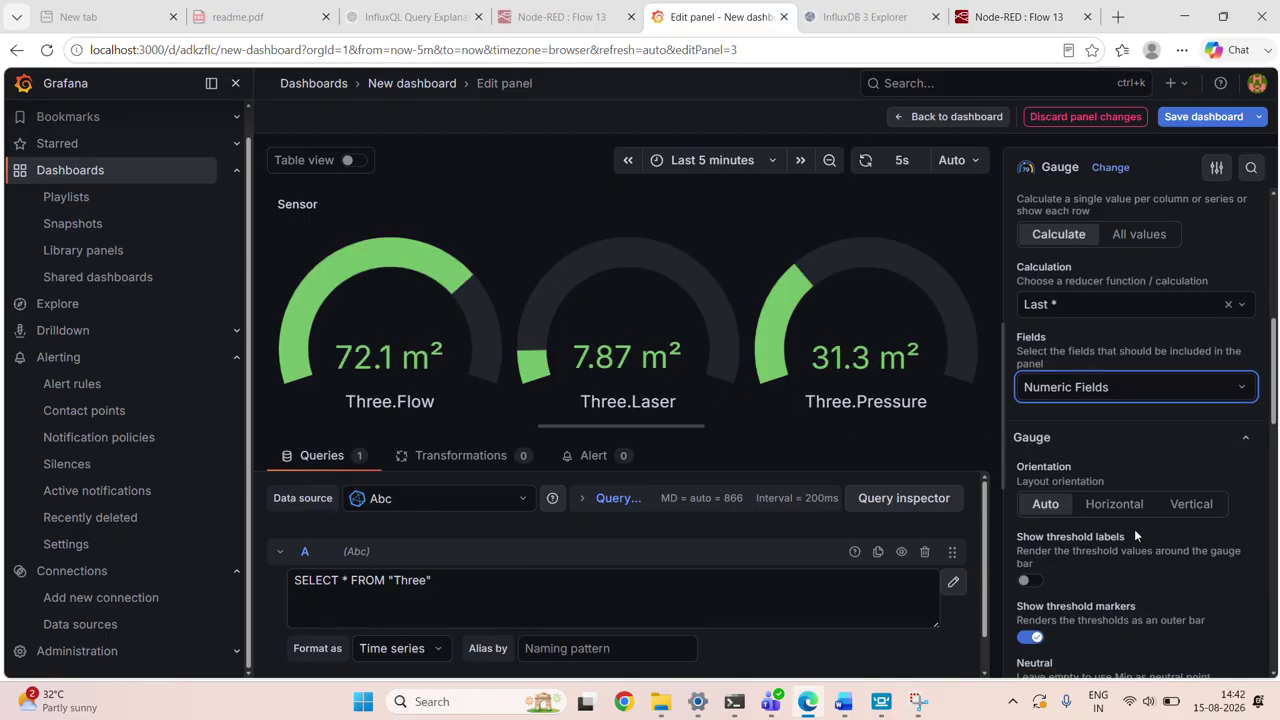
scroll(1134, 529, down, 1)
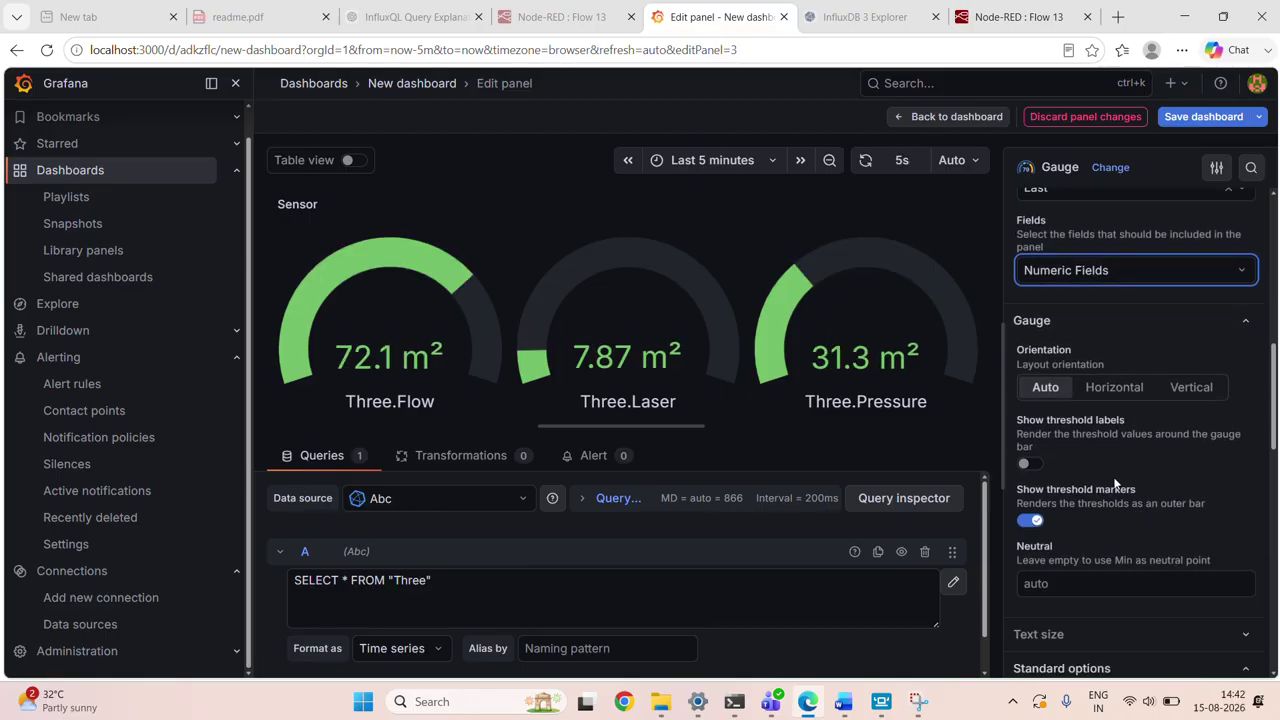
click(1100, 397)
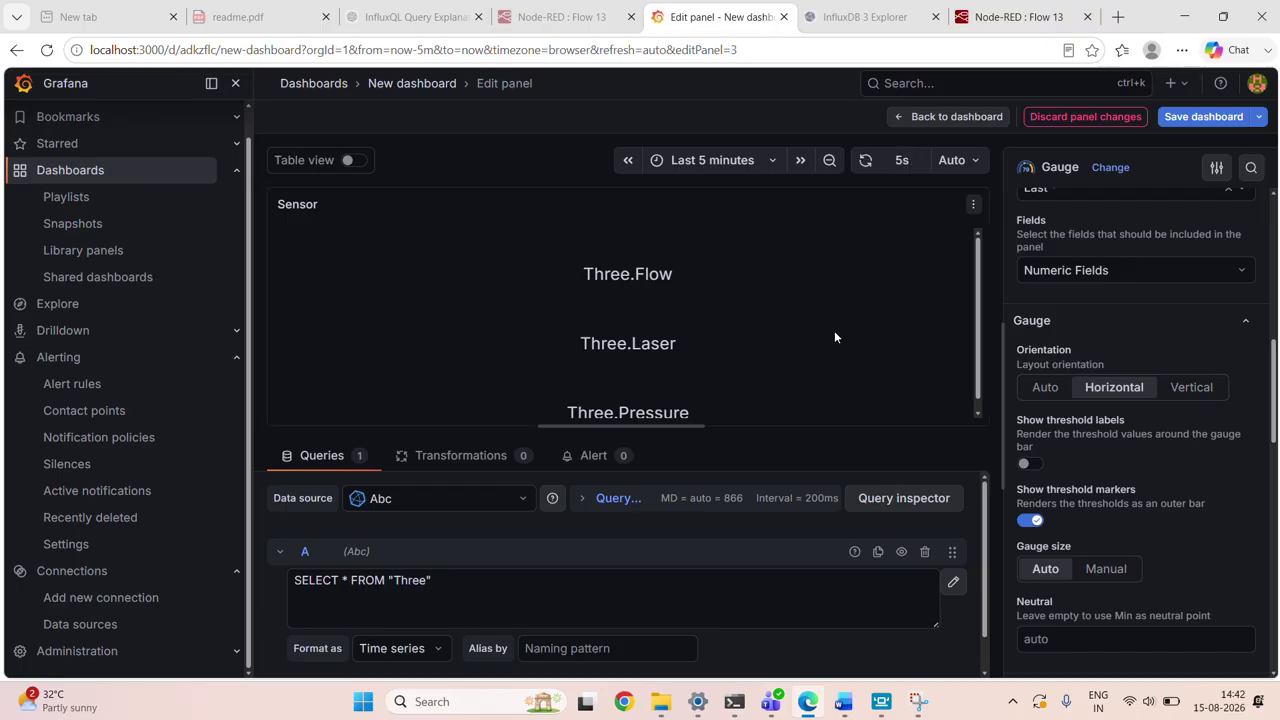
click(1194, 384)
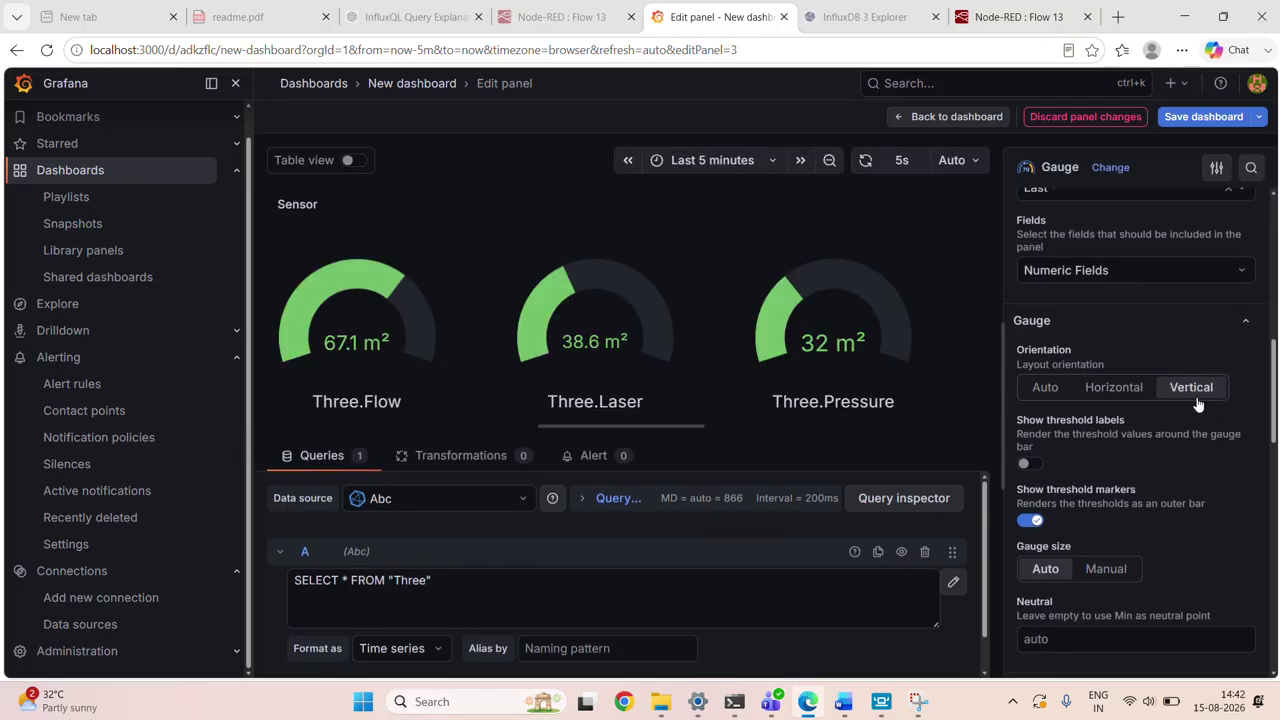
click(1044, 388)
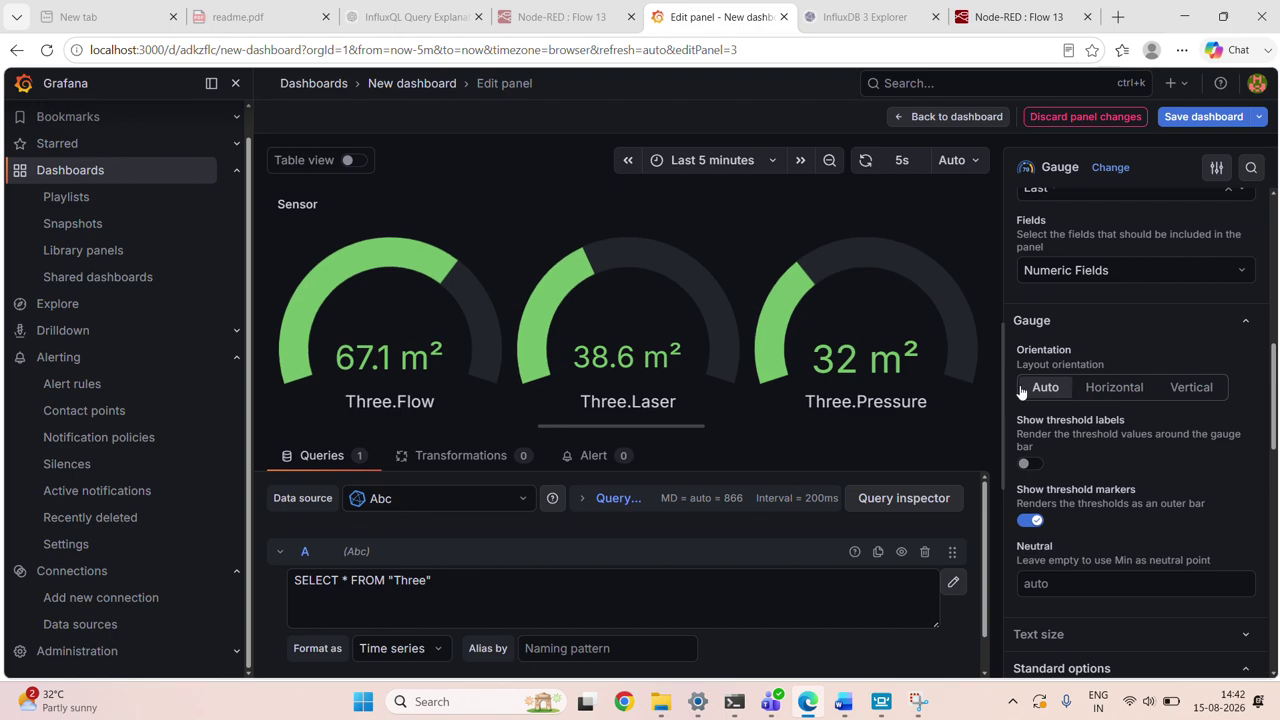
Try Shades of a color on the gauges and set their color scheme to Classic palette
scroll(1108, 433, down, 5)
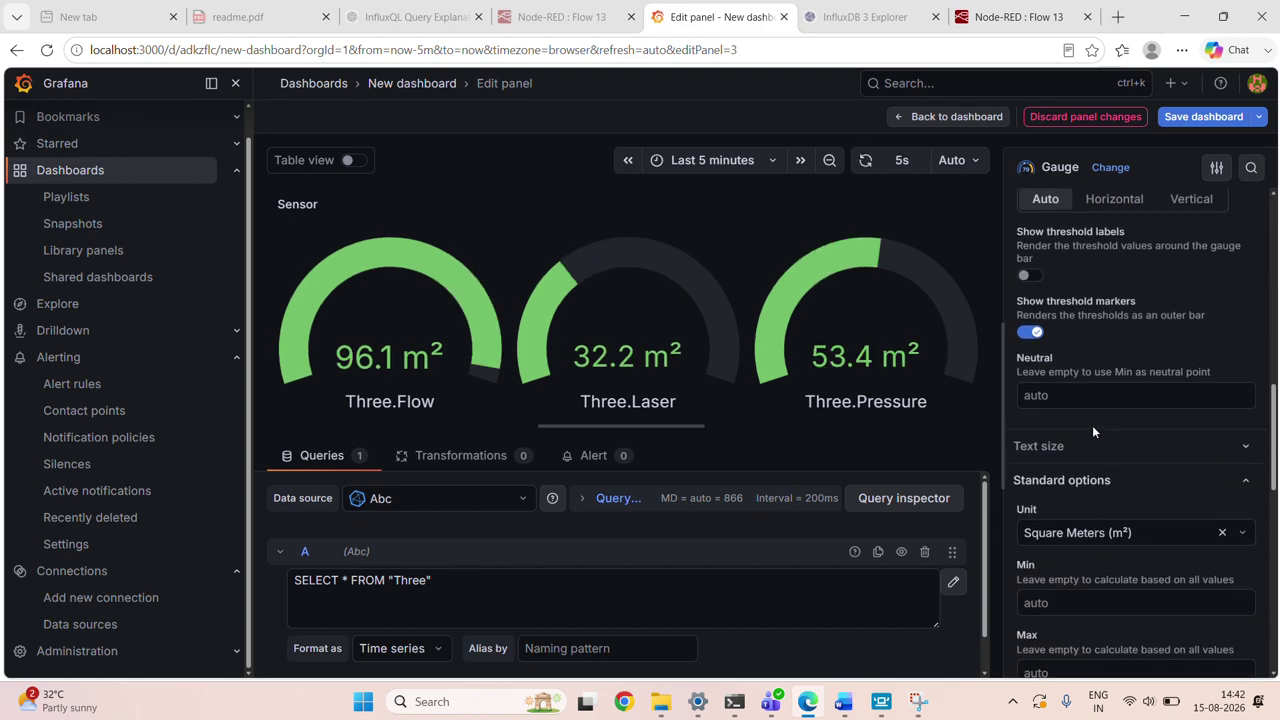
scroll(1084, 462, down, 7)
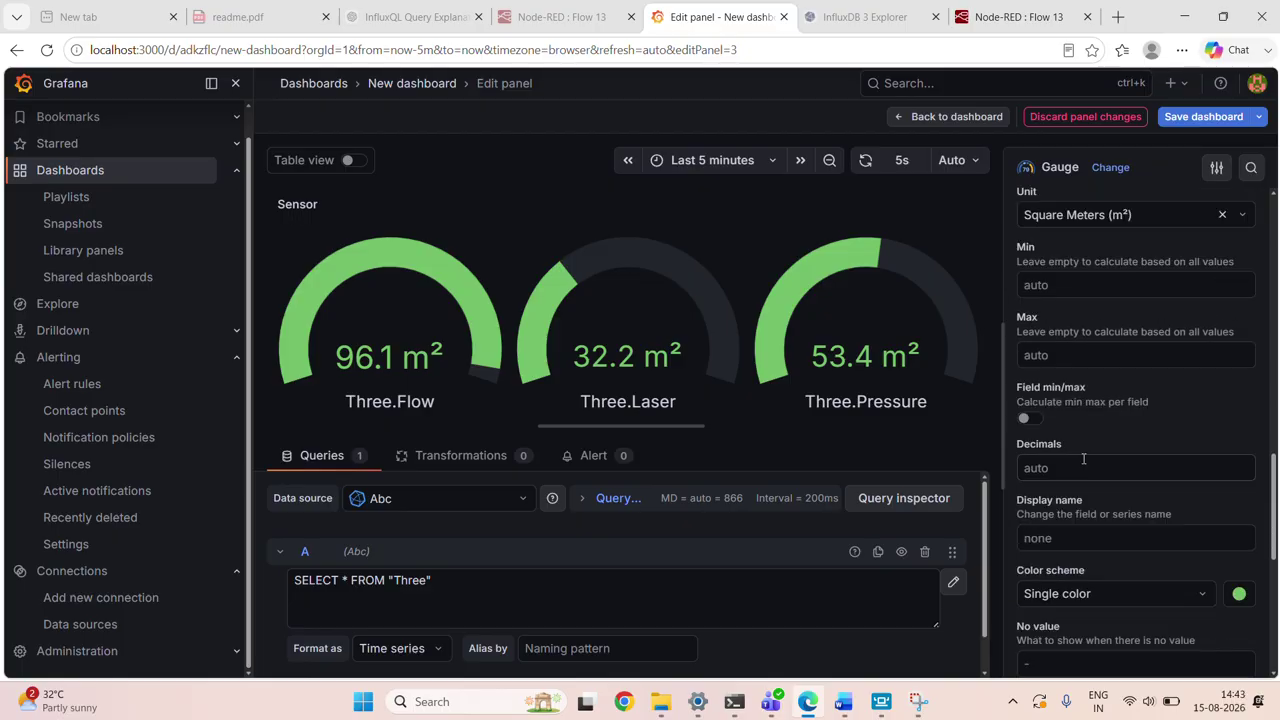
scroll(1083, 459, down, 2)
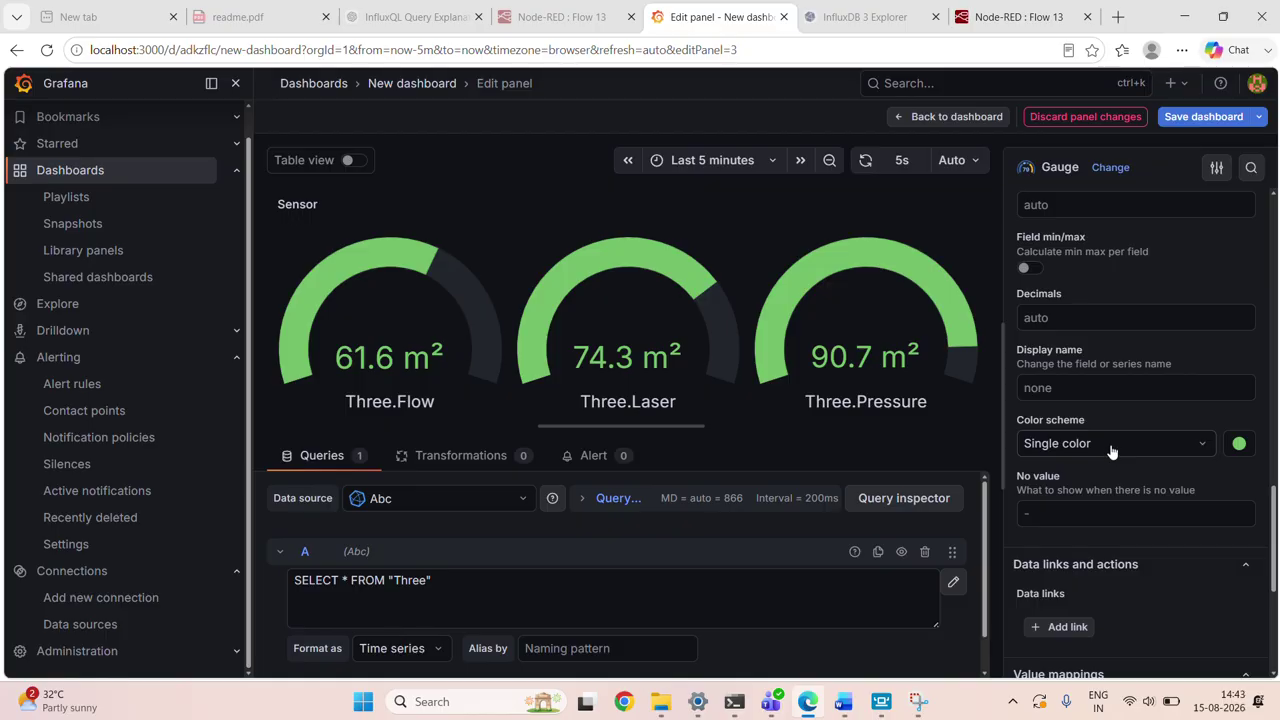
click(1111, 444)
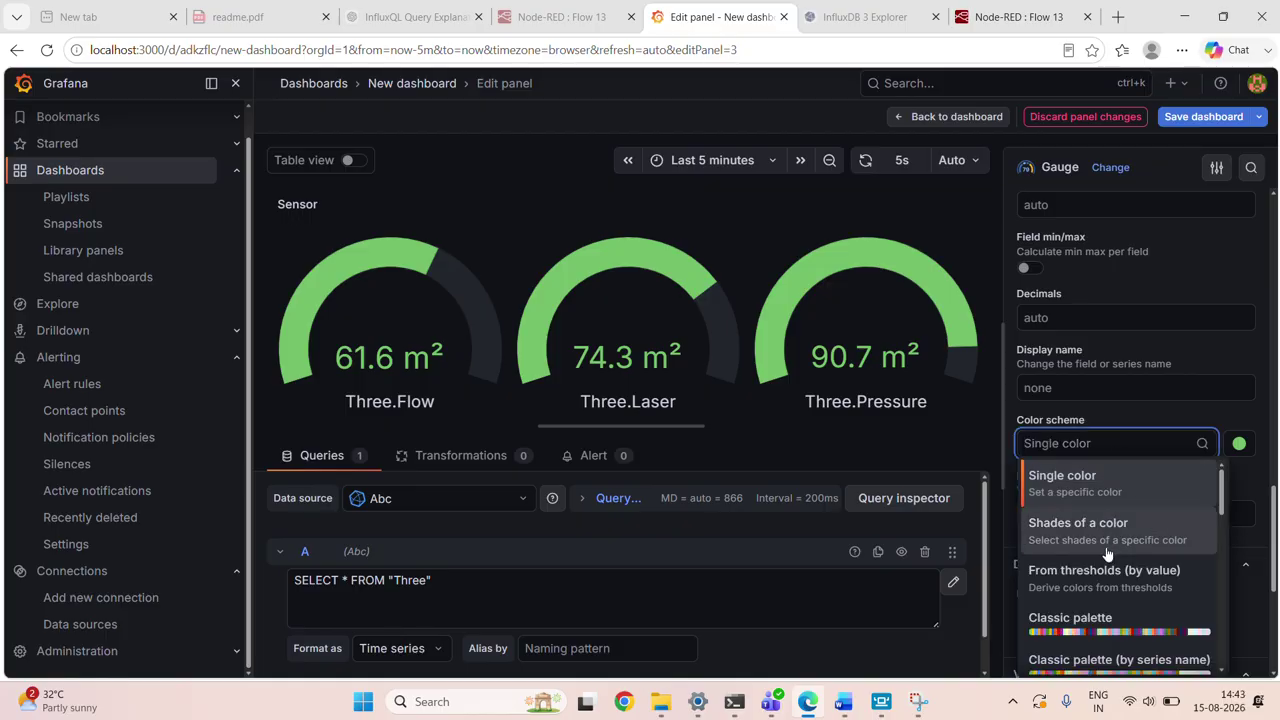
click(1091, 522)
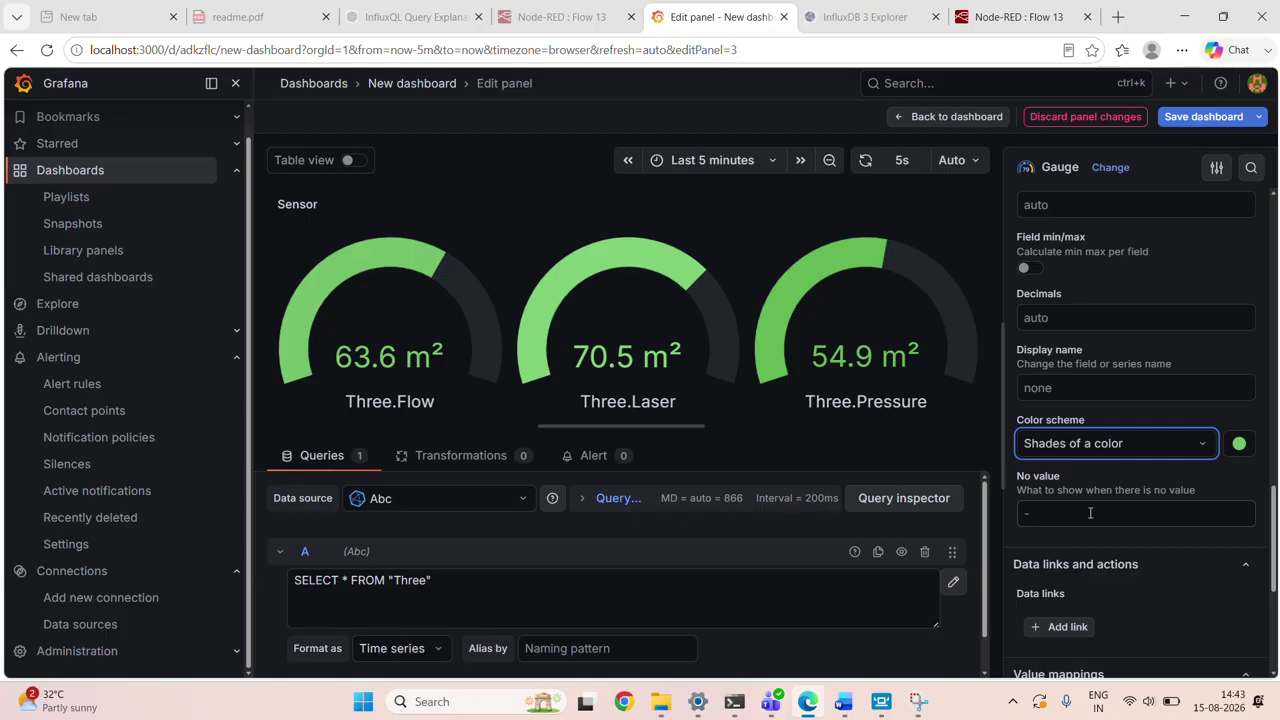
click(1075, 453)
click(1078, 618)
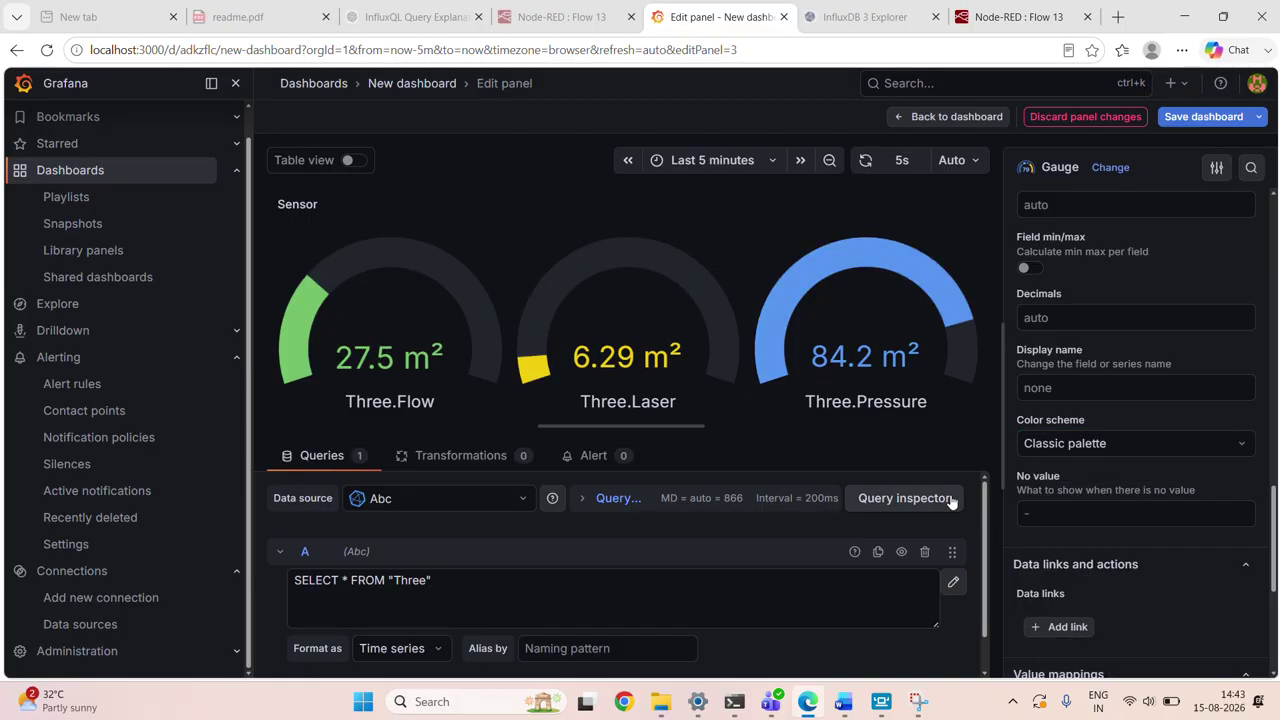
Look through the available color schemes and try From thresholds (by value) on the gauges
scroll(1048, 408, down, 1)
click(1052, 398)
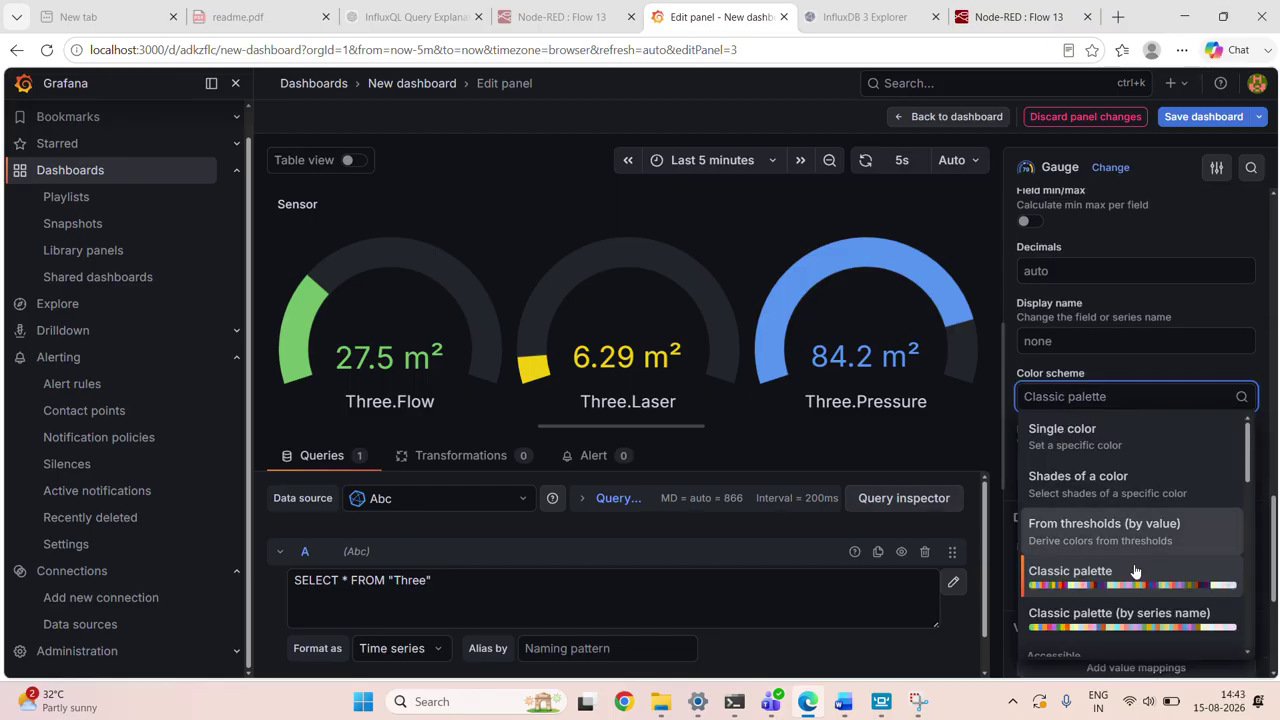
click(1126, 583)
click(1091, 397)
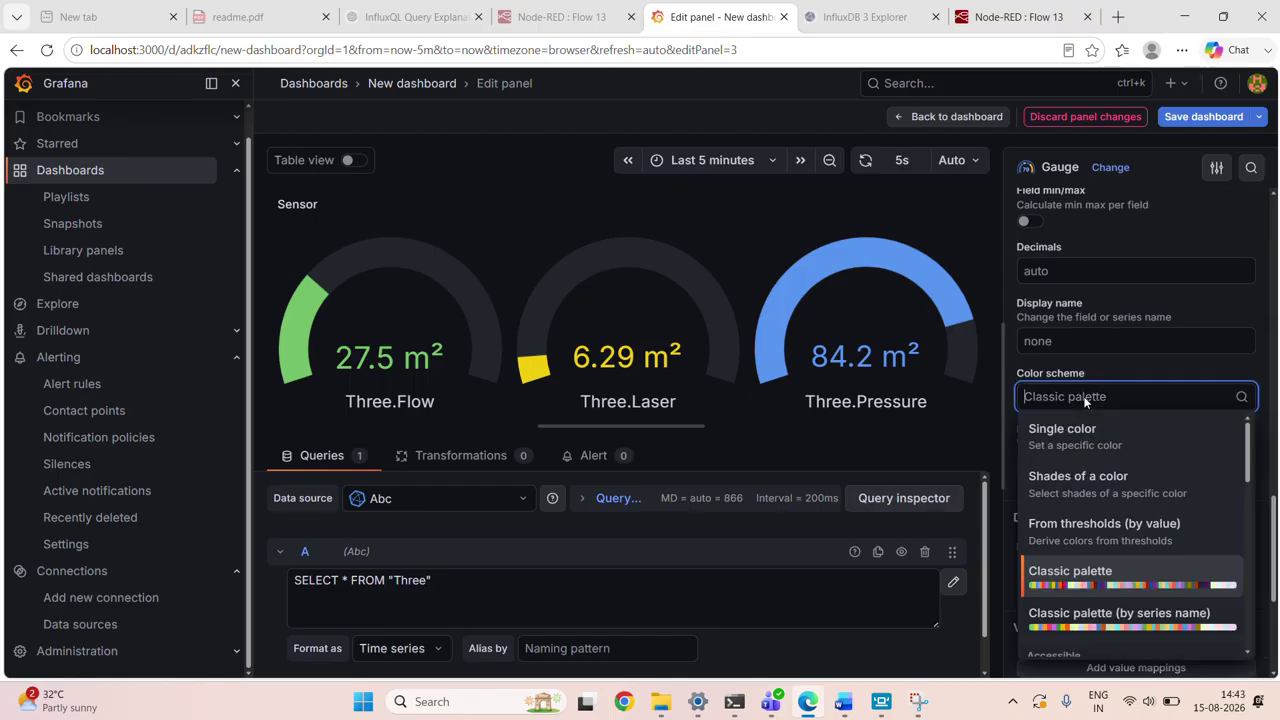
scroll(1118, 565, down, 3)
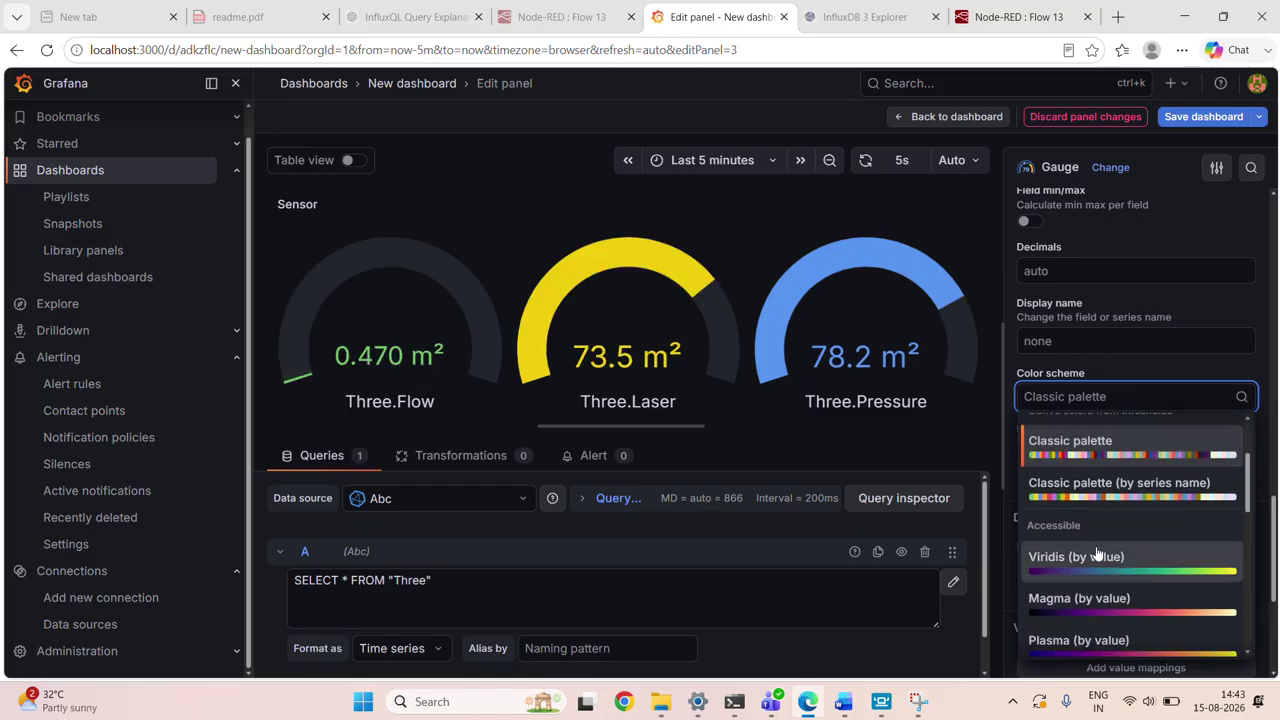
scroll(1100, 558, up, 2)
scroll(1097, 553, down, 5)
scroll(1097, 553, down, 3)
scroll(1100, 560, up, 10)
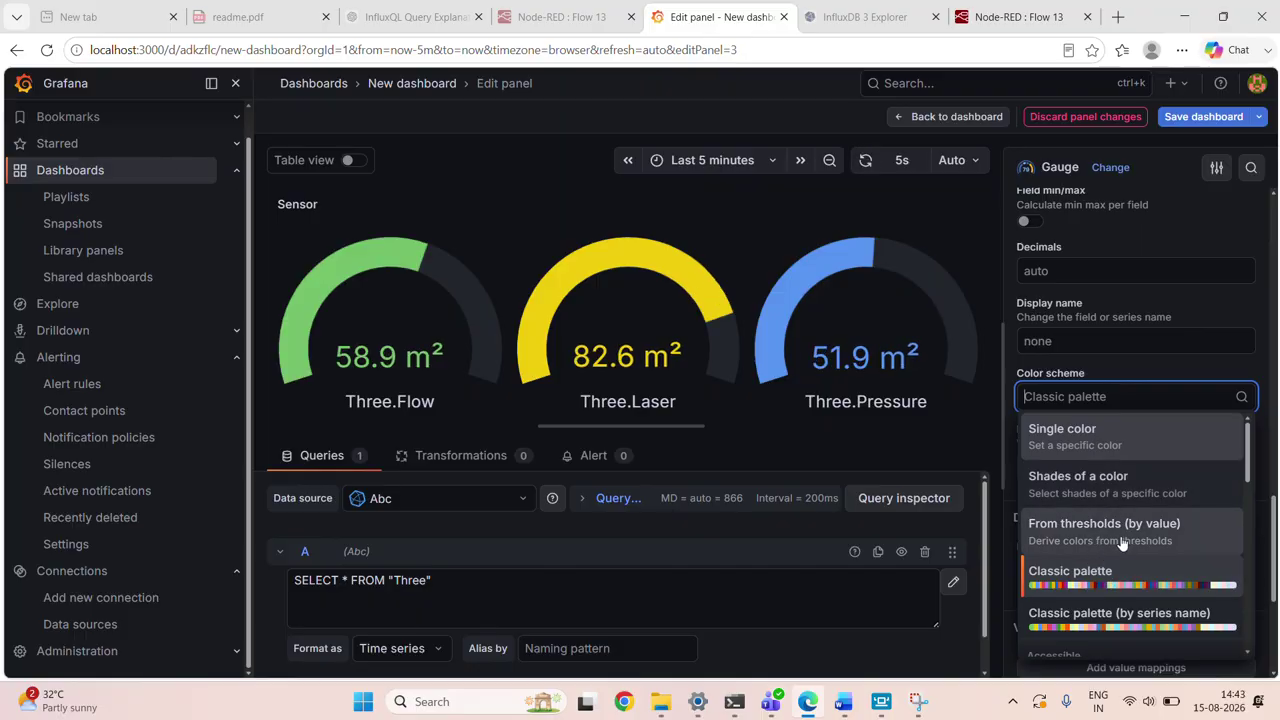
click(1122, 538)
Try adding a threshold at 70 above the 60 threshold, and remove it
scroll(1025, 557, down, 5)
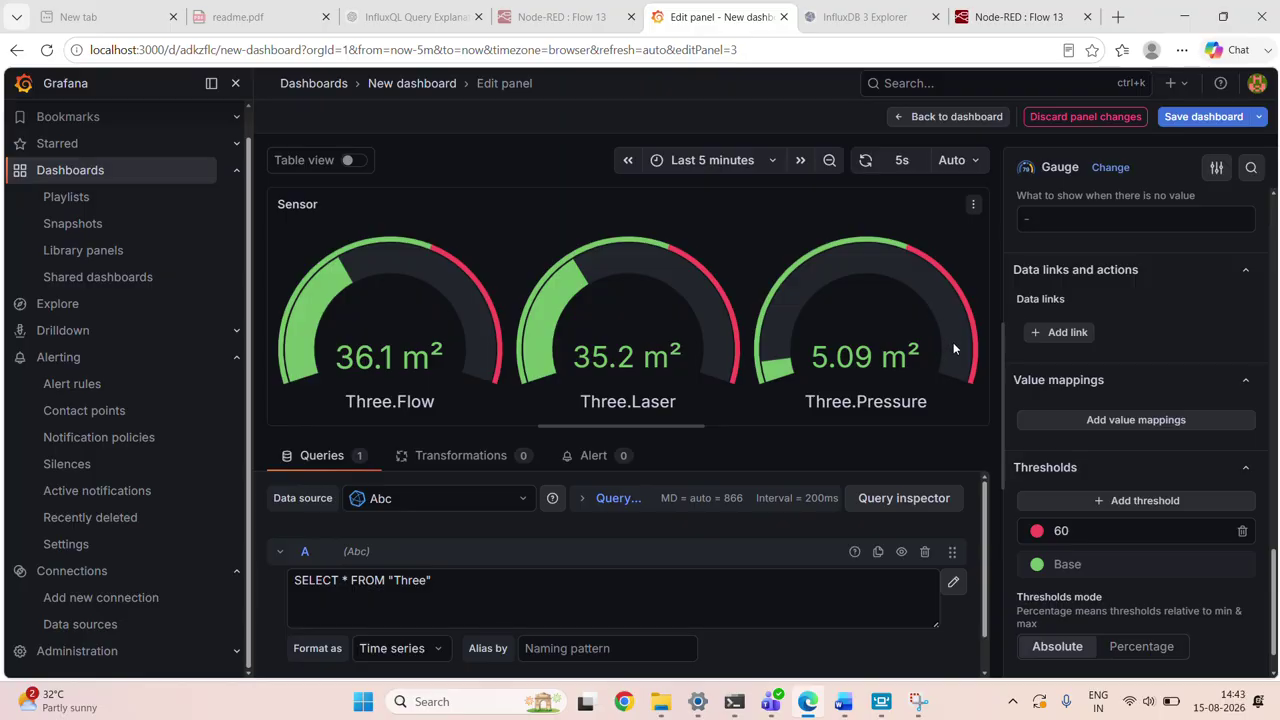
click(1104, 505)
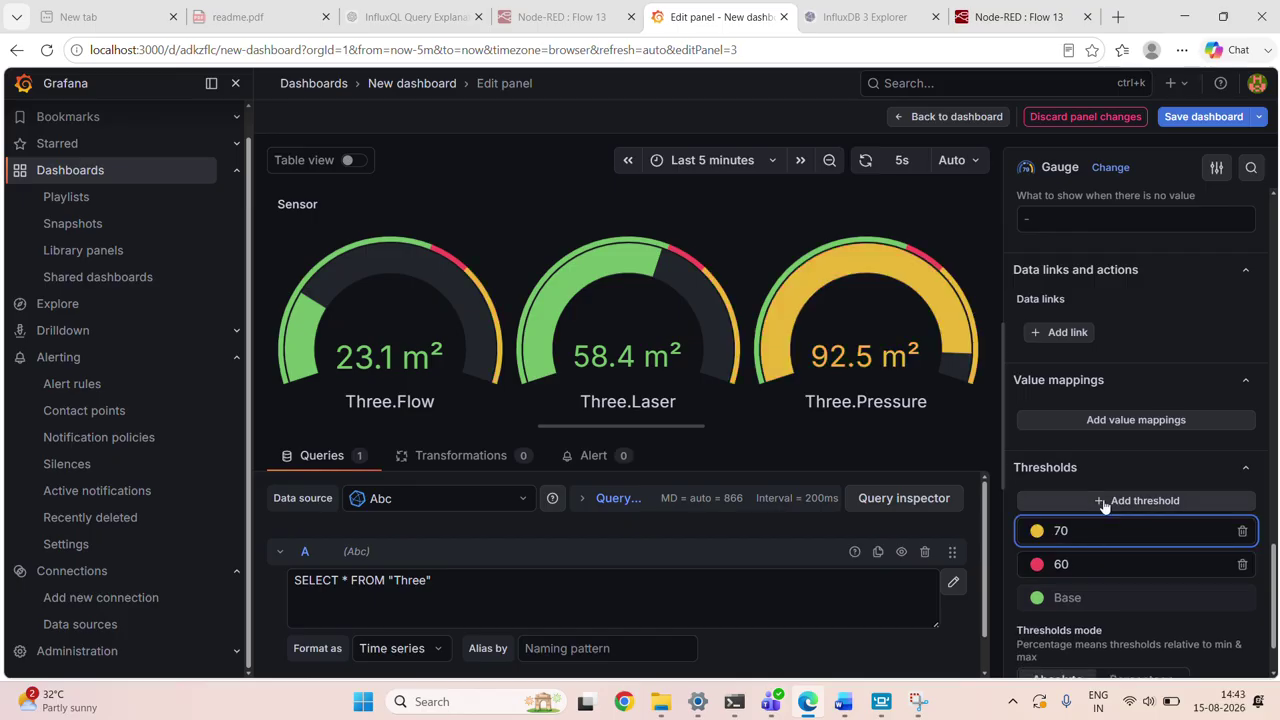
click(1243, 533)
Try the Classic palette, Viridis (by value) and From thresholds (by value) color schemes on the gauges
scroll(1185, 490, up, 8)
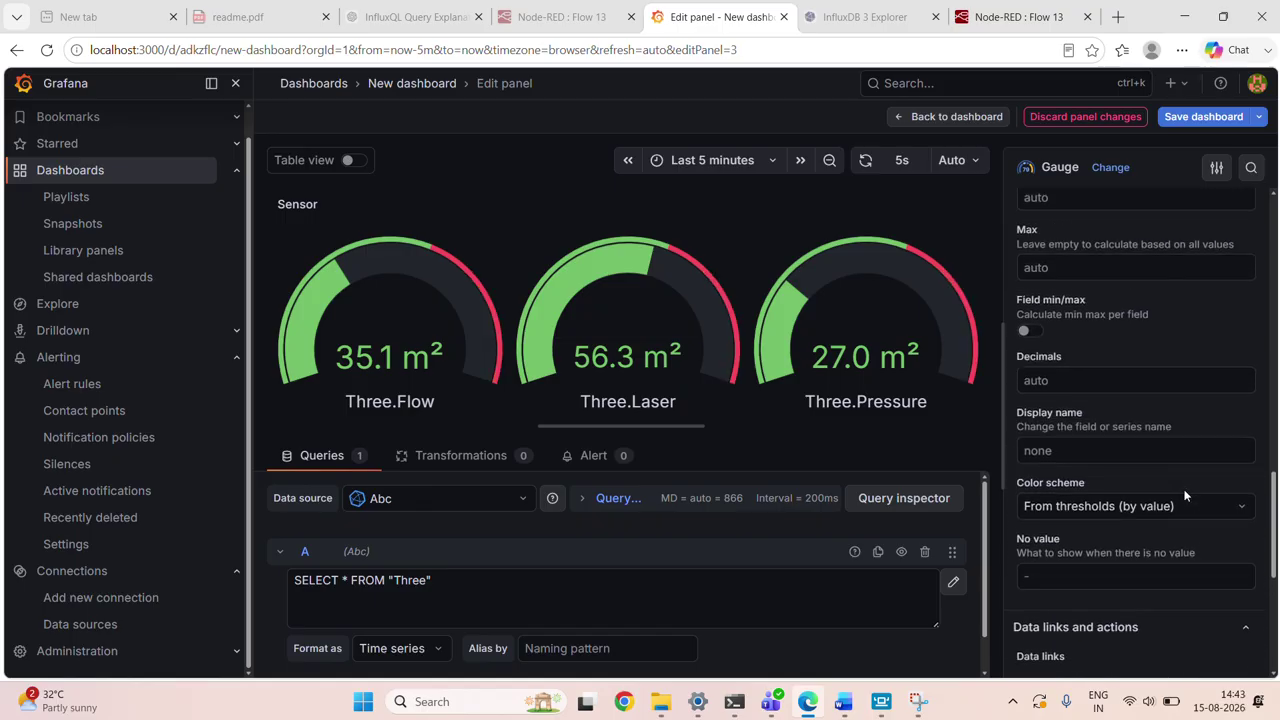
click(1183, 590)
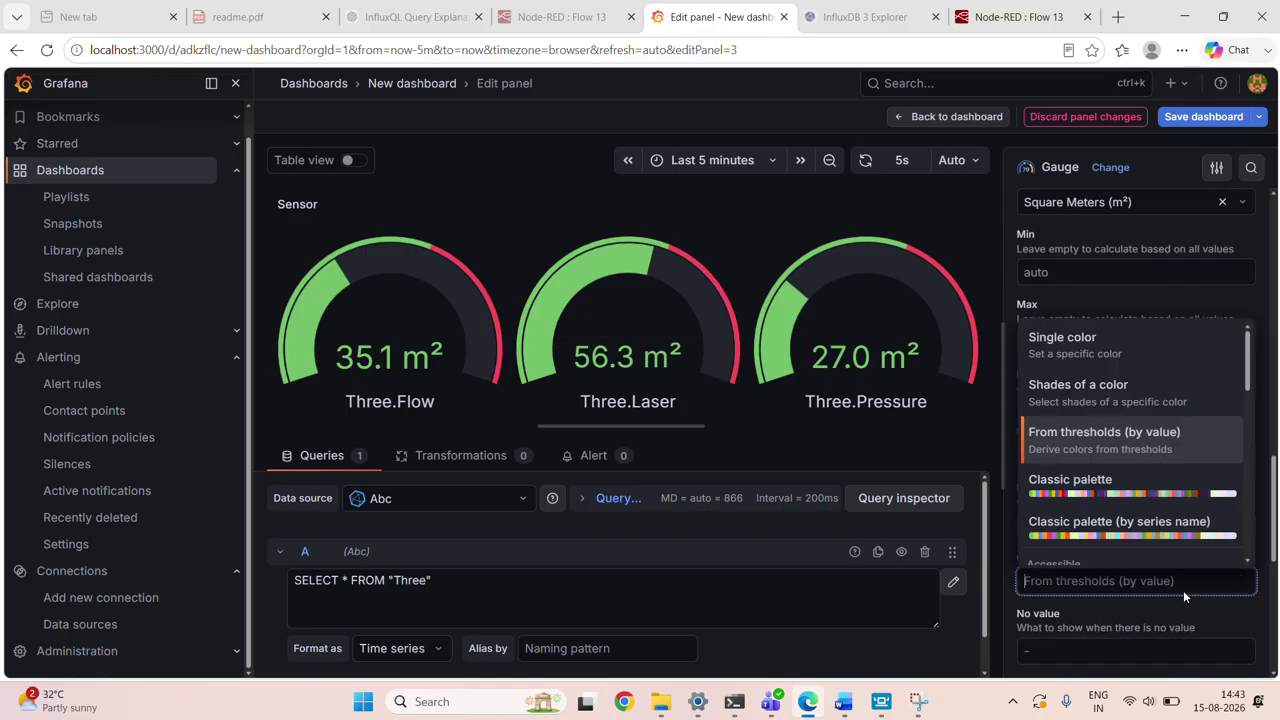
click(1107, 486)
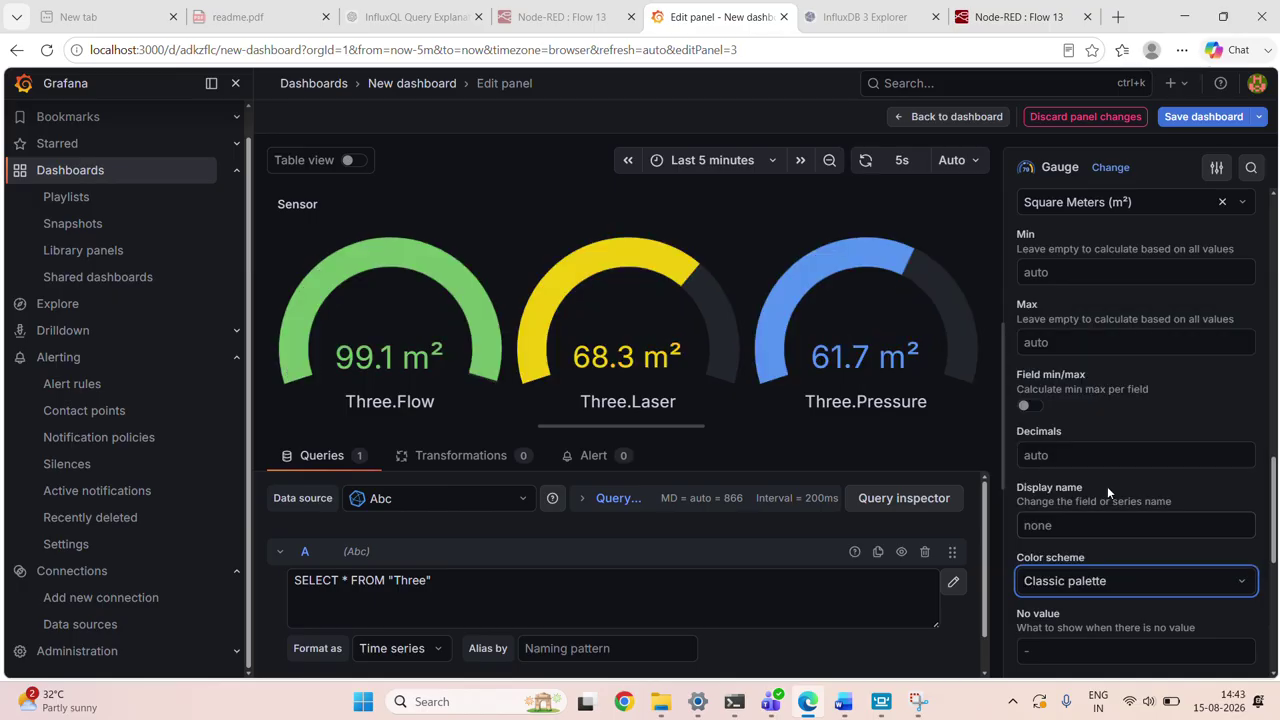
scroll(1129, 509, down, 1)
click(1135, 525)
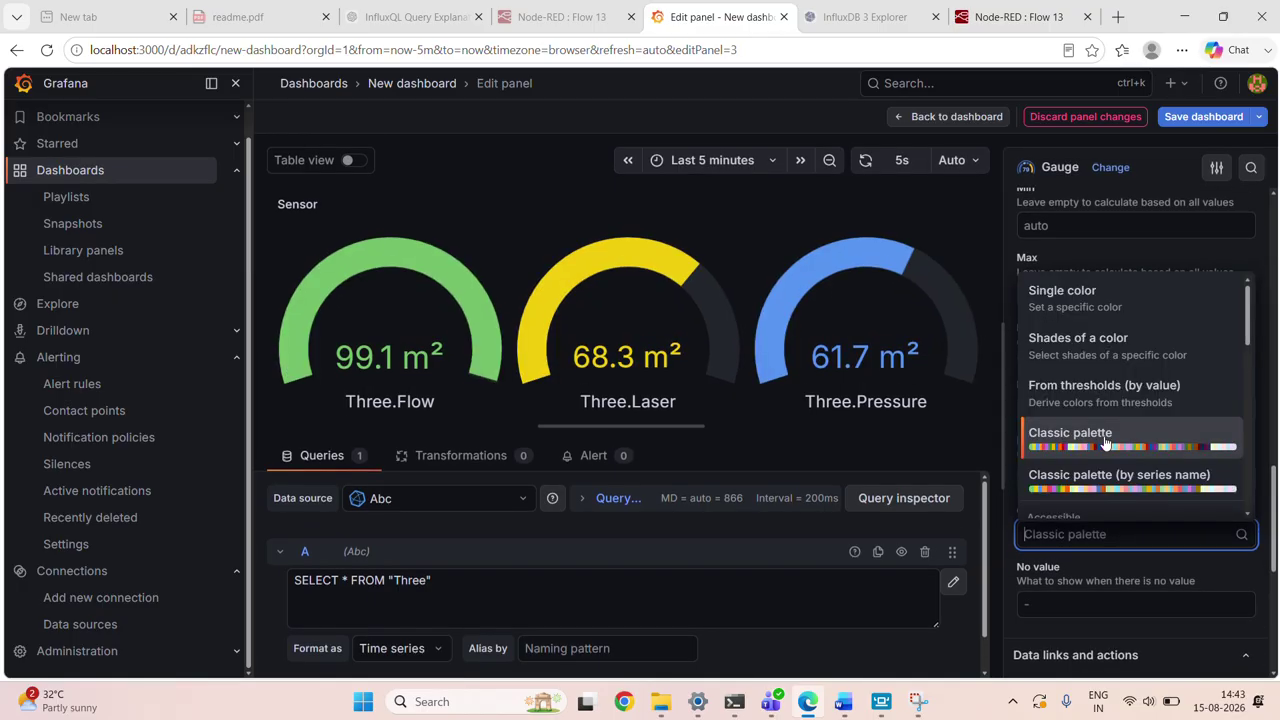
scroll(1100, 400, down, 3)
click(1077, 380)
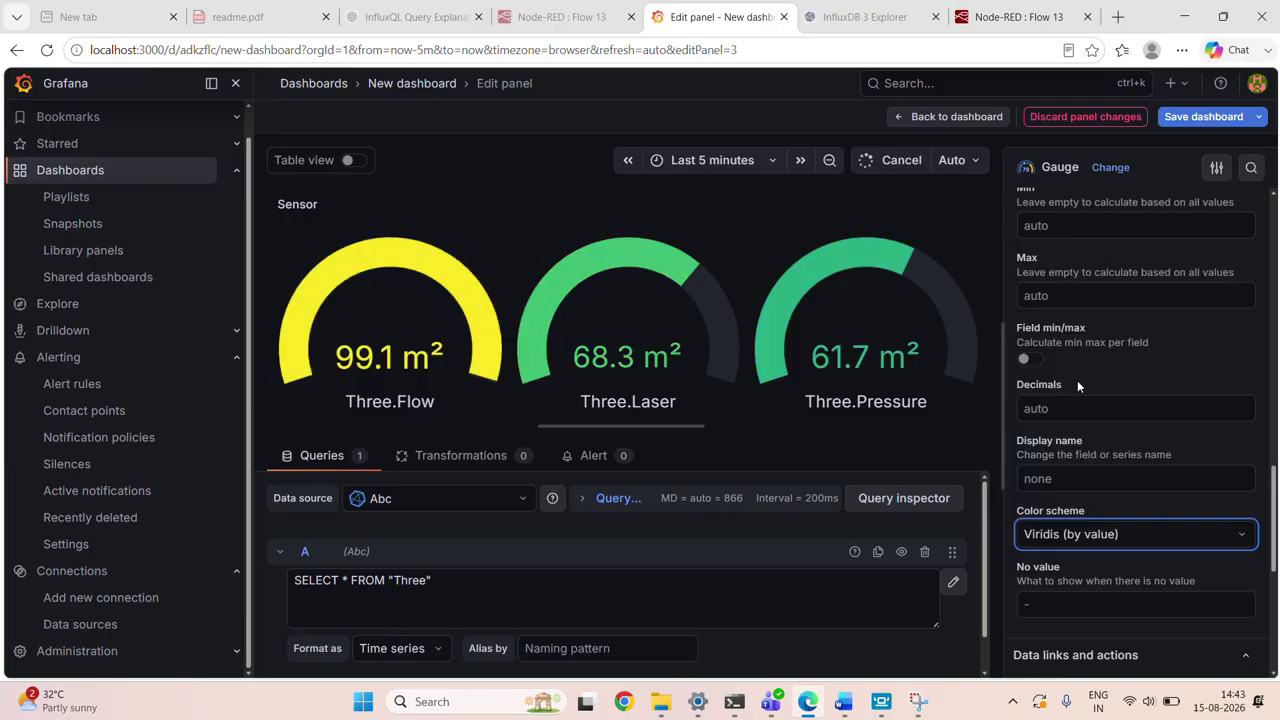
click(1118, 534)
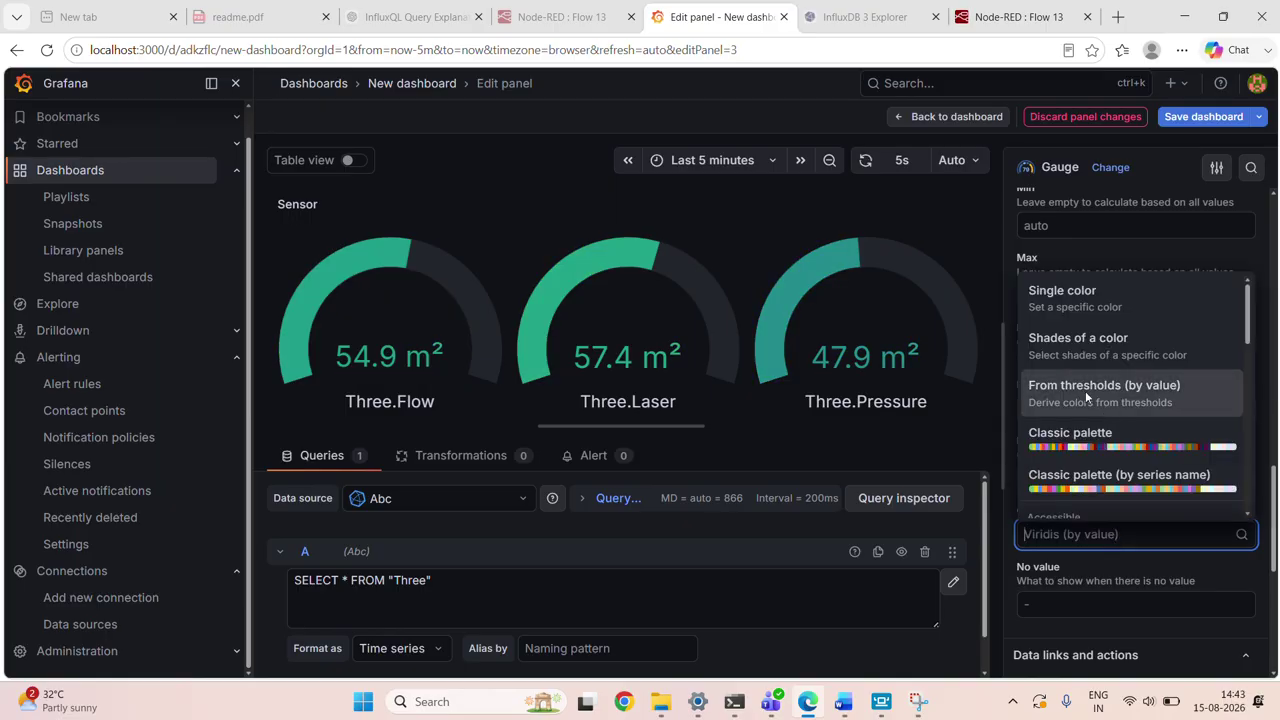
click(1104, 405)
Set the gauges' color scheme to Shades of a color and look over the remaining field options
click(1116, 536)
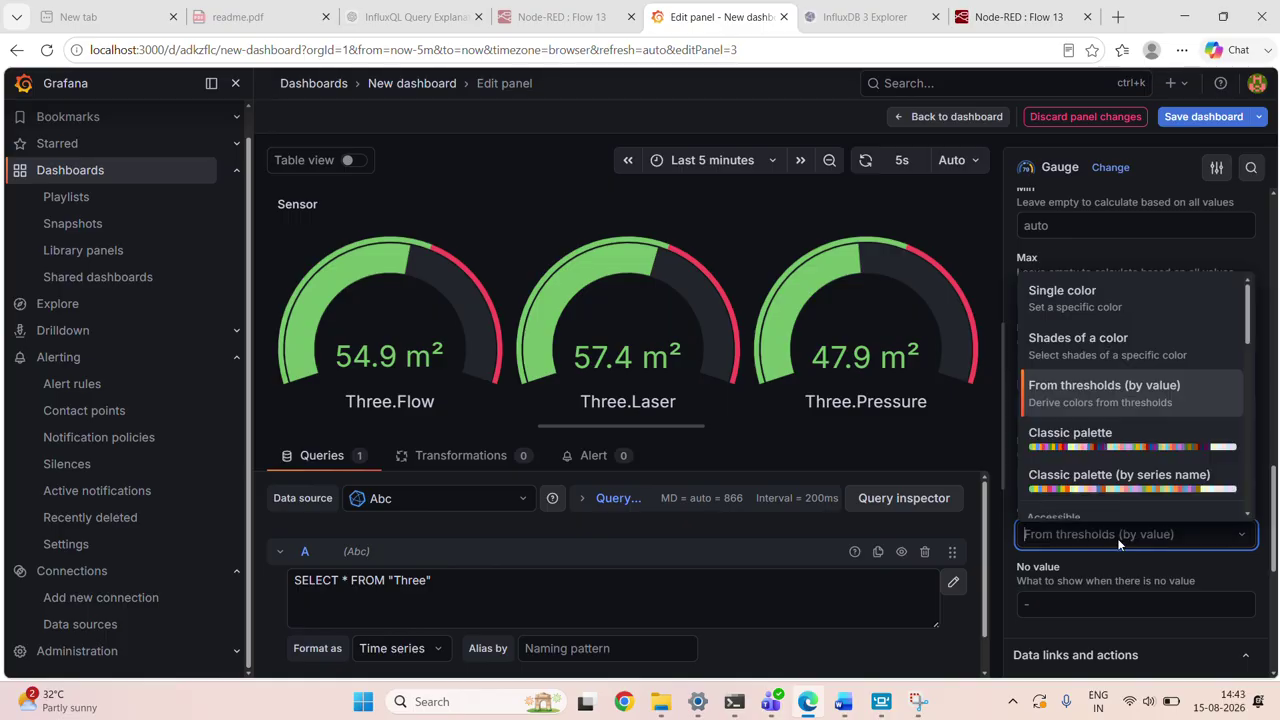
click(1088, 345)
scroll(1183, 479, down, 5)
scroll(1183, 480, down, 2)
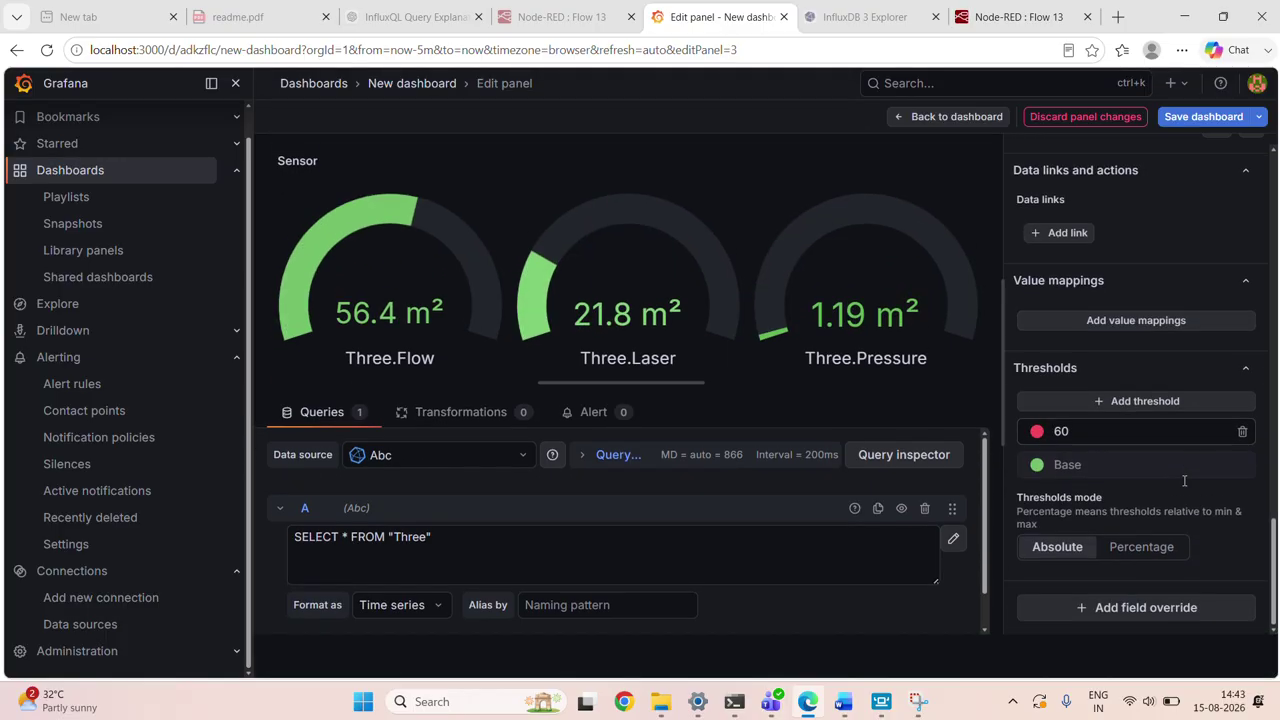
scroll(1183, 480, up, 3)
scroll(1183, 480, down, 3)
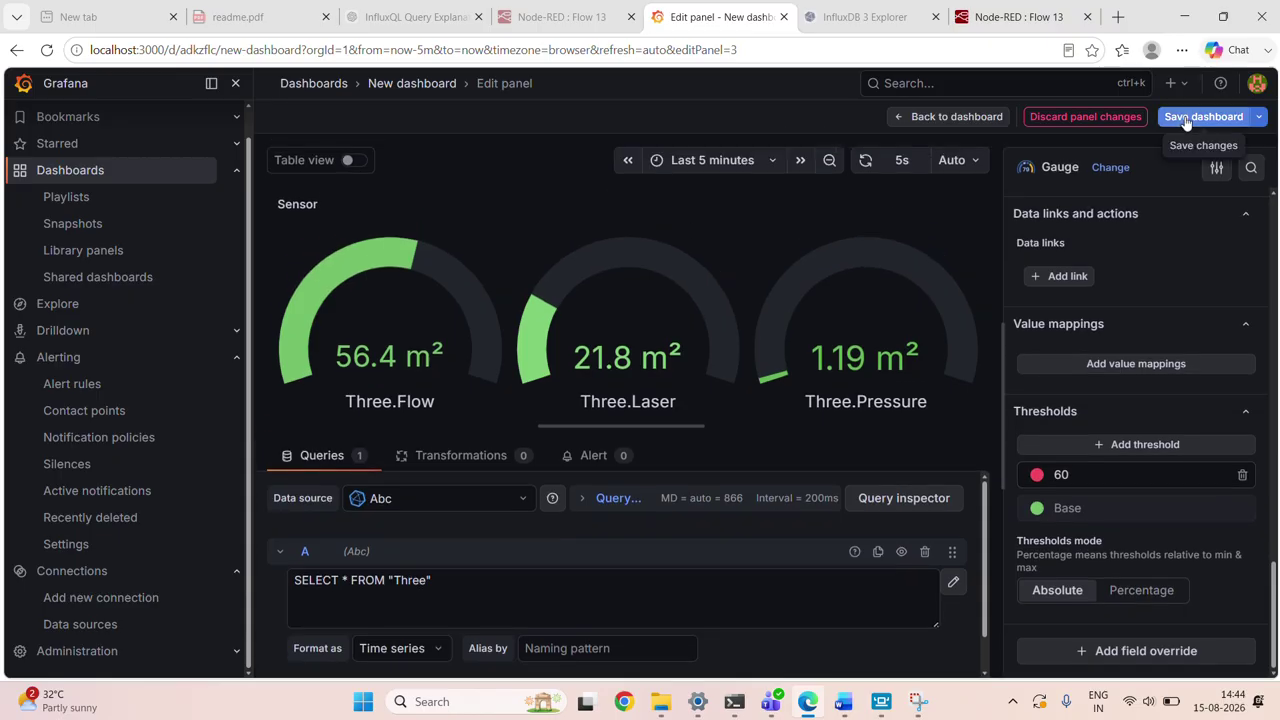
Save the dashboard with the gauge changes and return from the panel editor to the dashboard
click(1186, 118)
click(752, 412)
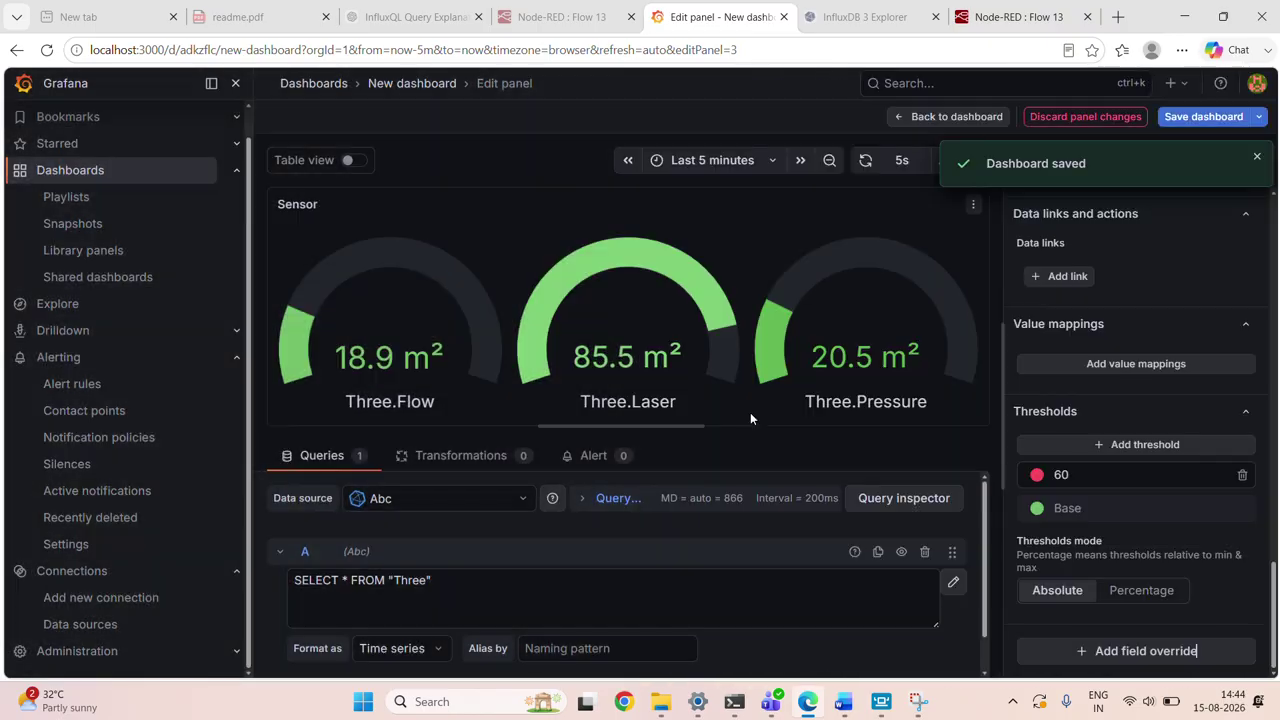
click(928, 120)
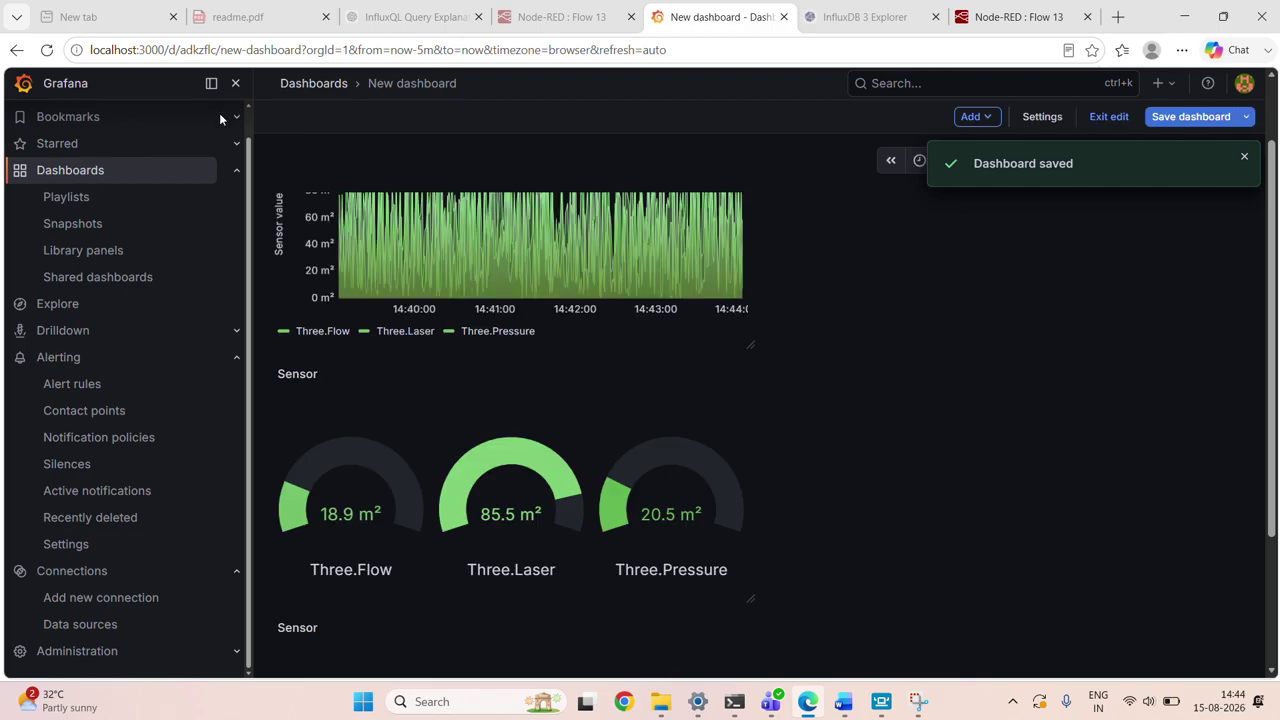
Hide the navigation sidebar and look over the dashboard's time series, gauge and text value panels
click(235, 83)
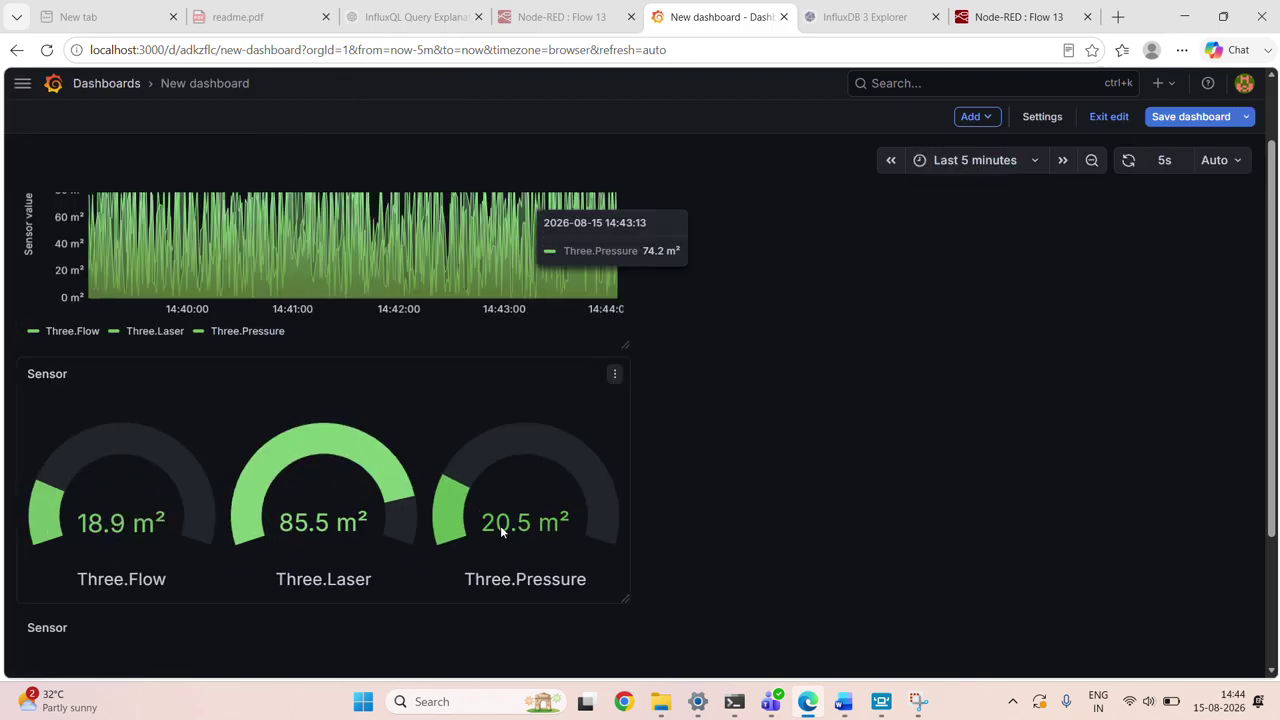
scroll(560, 420, up, 1)
scroll(572, 377, down, 3)
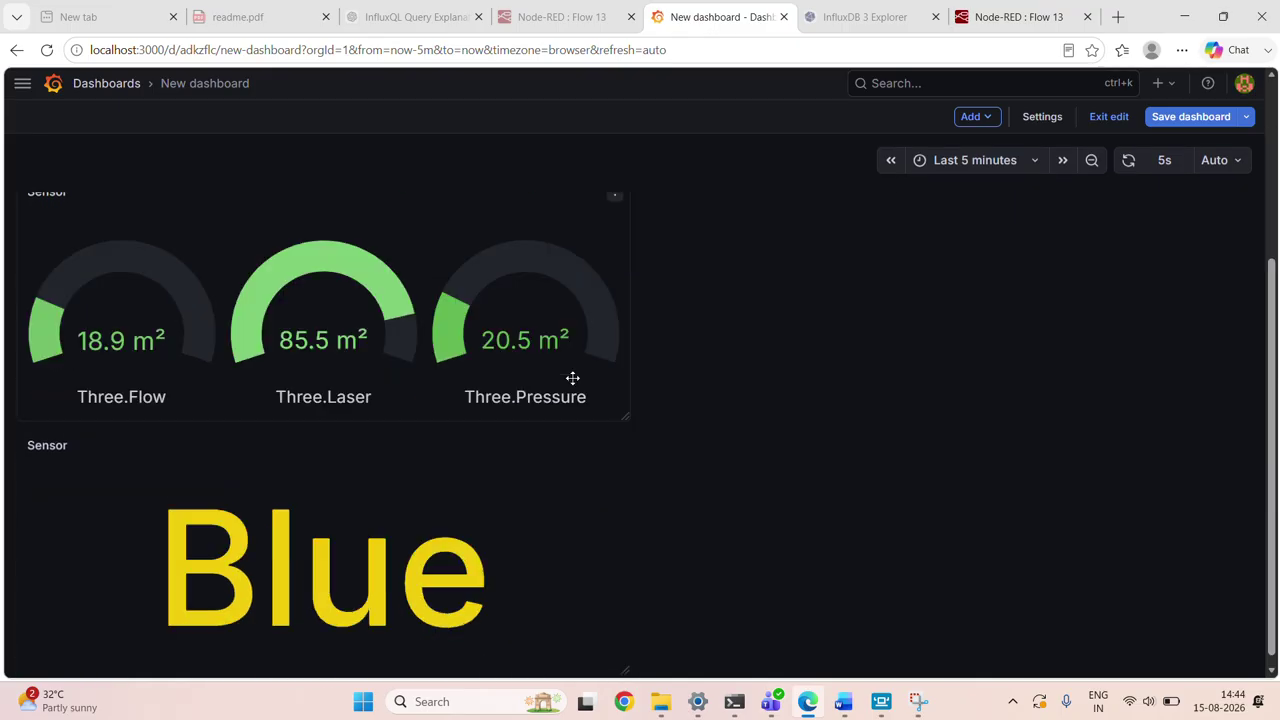
scroll(572, 377, up, 4)
scroll(572, 377, down, 1)
scroll(570, 400, down, 3)
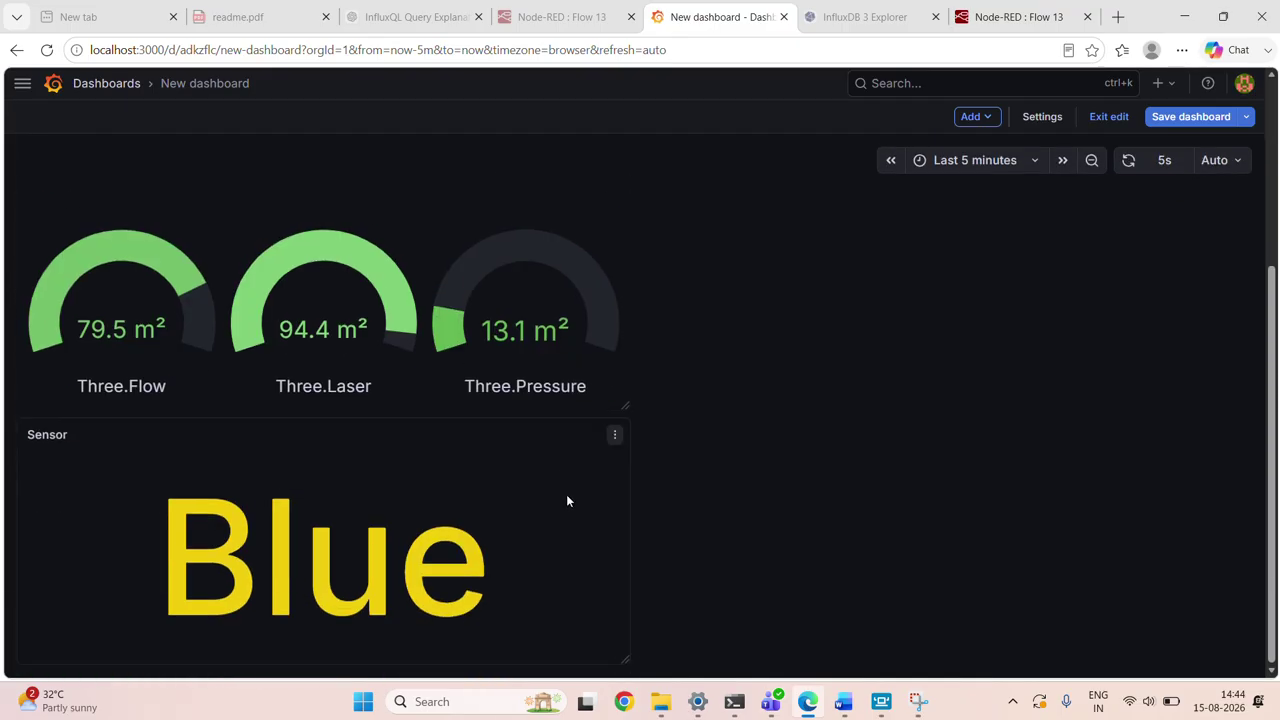
Shrink the Sensor panel showing Blue and move it to the right of the time series panel
drag(593, 628, 523, 663)
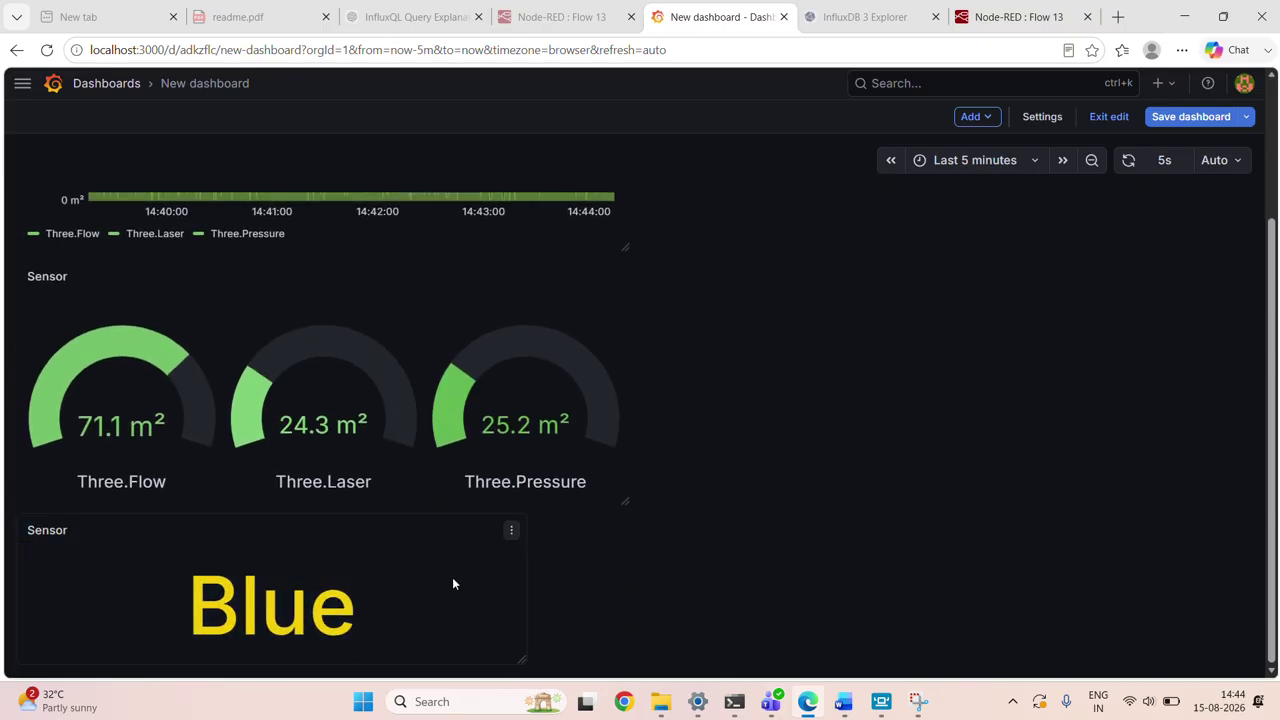
drag(400, 523, 1051, 286)
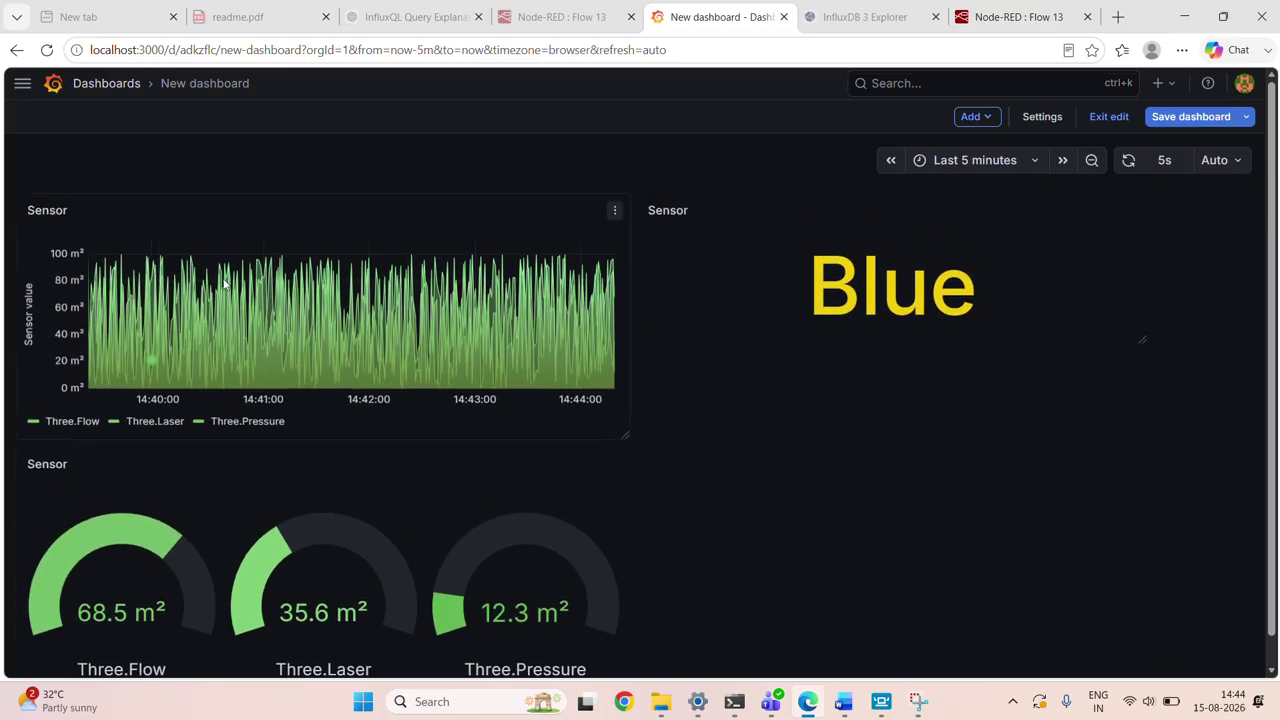
scroll(729, 504, down, 1)
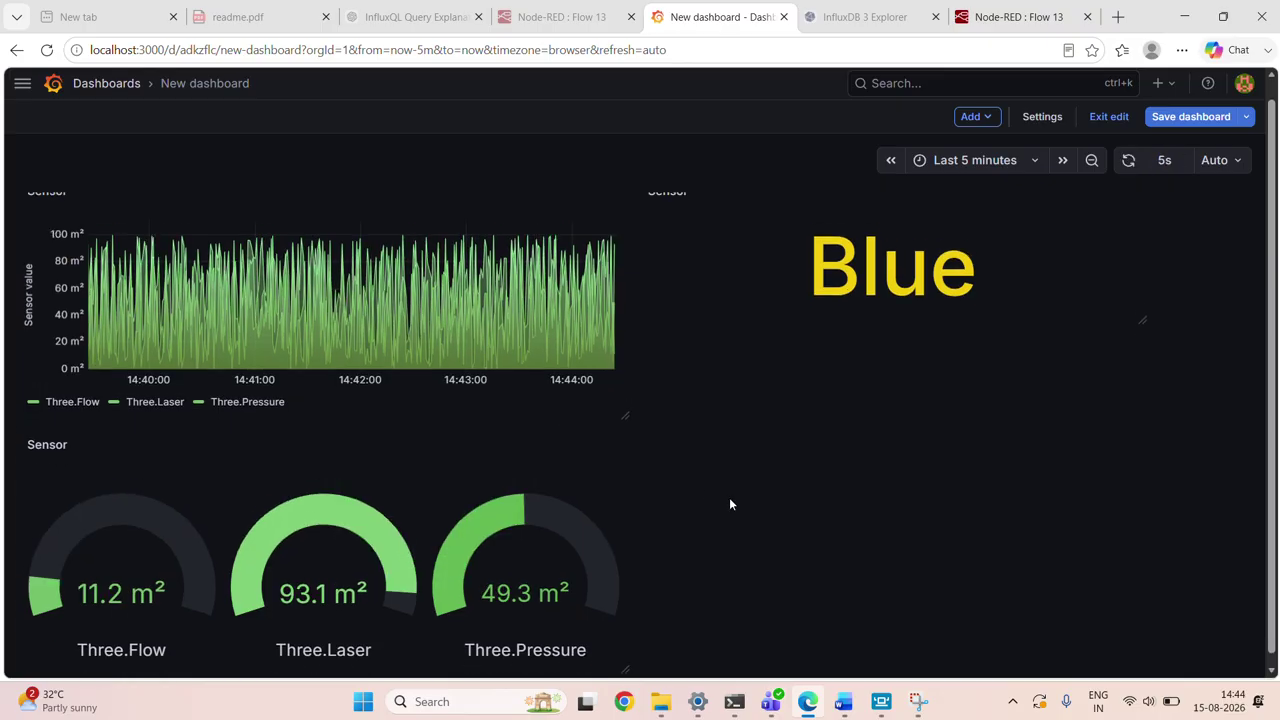
scroll(730, 504, up, 1)
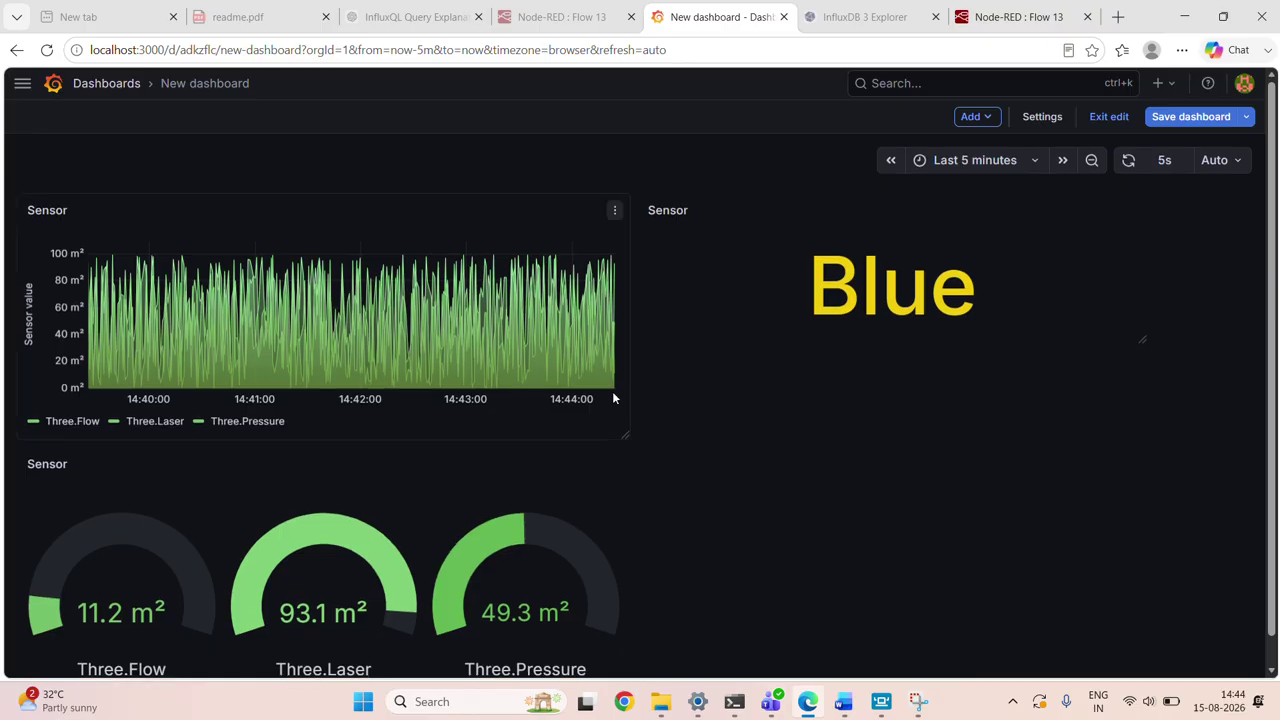